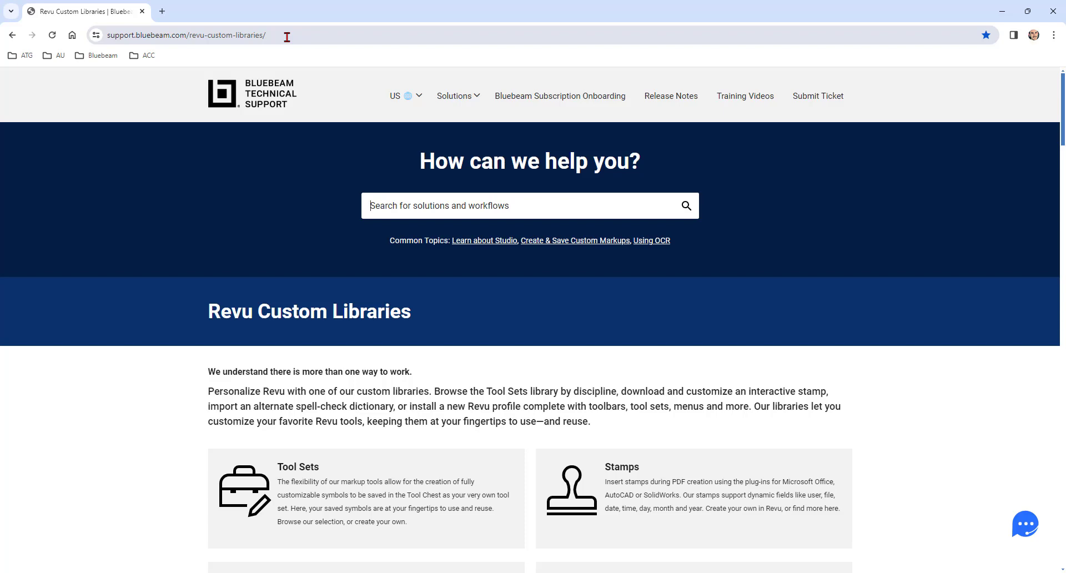
- Go to the Stamps section of the Revu Custom Libraries page and examine the interactive stamps
scroll(488, 269, down, 8)
scroll(556, 256, up, 2)
click(616, 230)
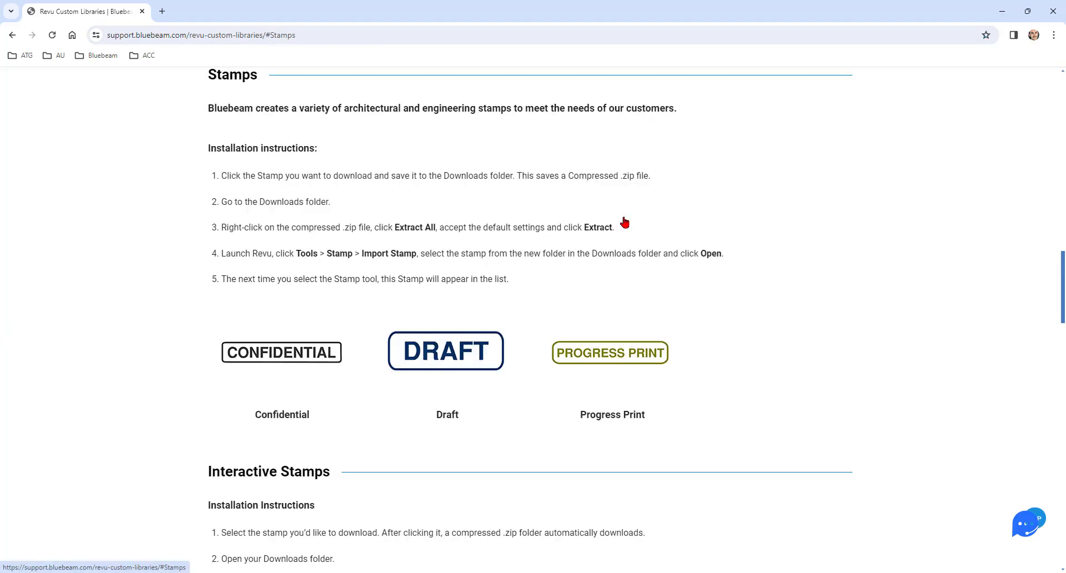
scroll(522, 268, down, 10)
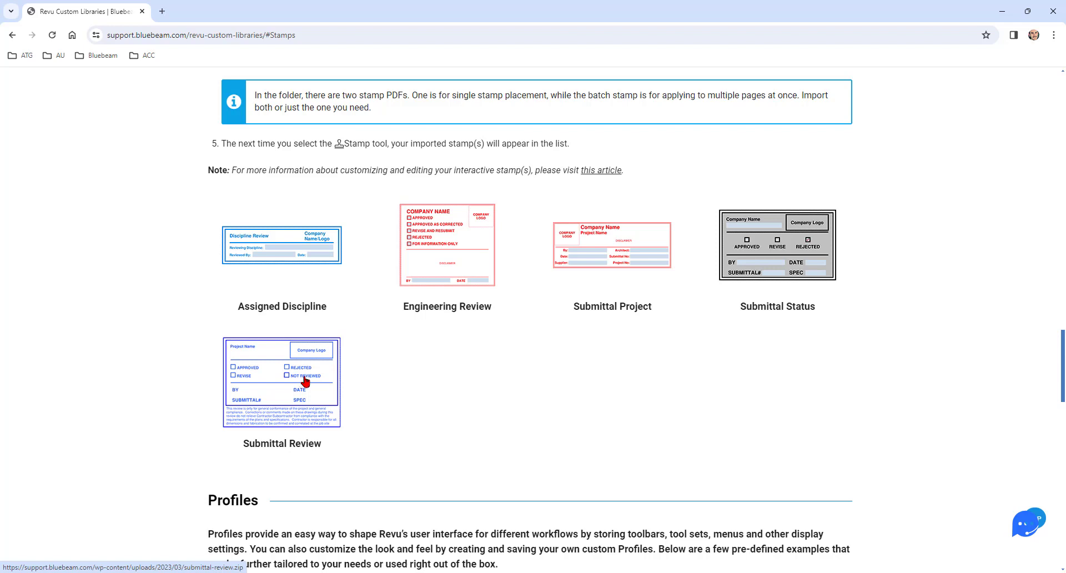
- Switch to Bluebeam Revu and open Samtec.pdf from the pinned Completed Sets
mouse_move(717, 572)
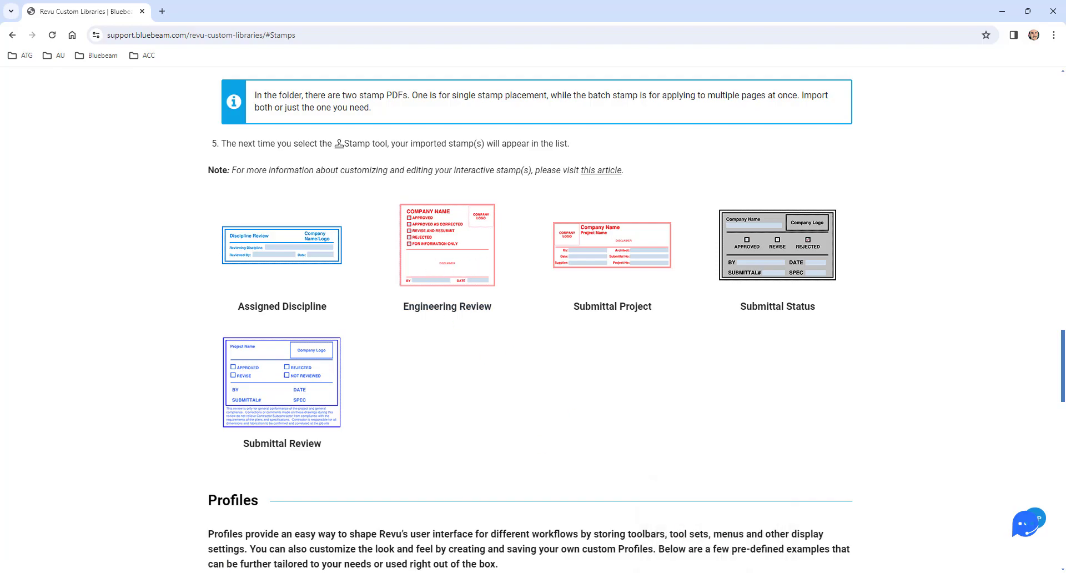
click(717, 572)
click(10, 69)
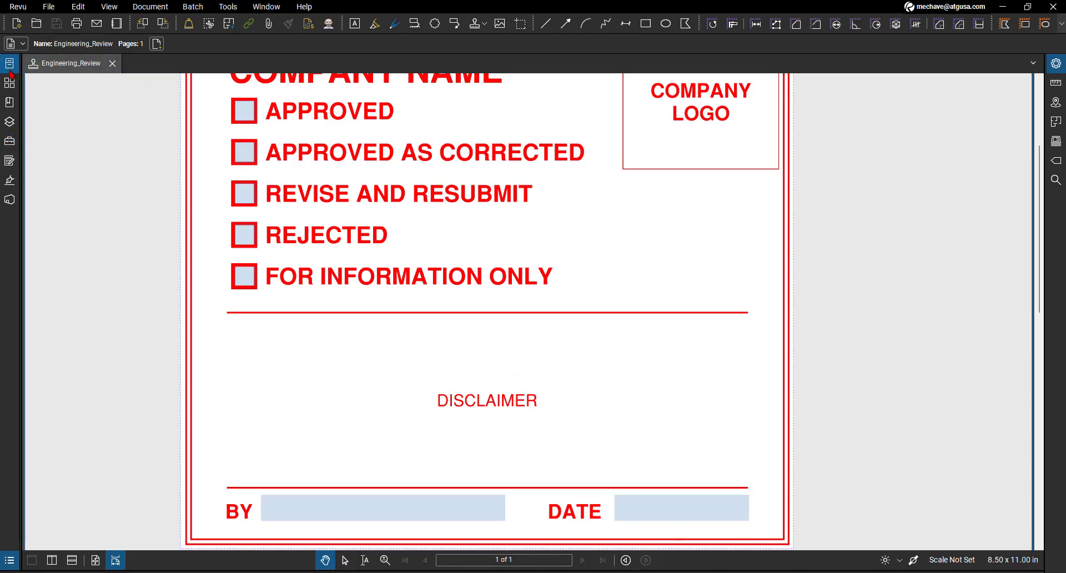
click(189, 113)
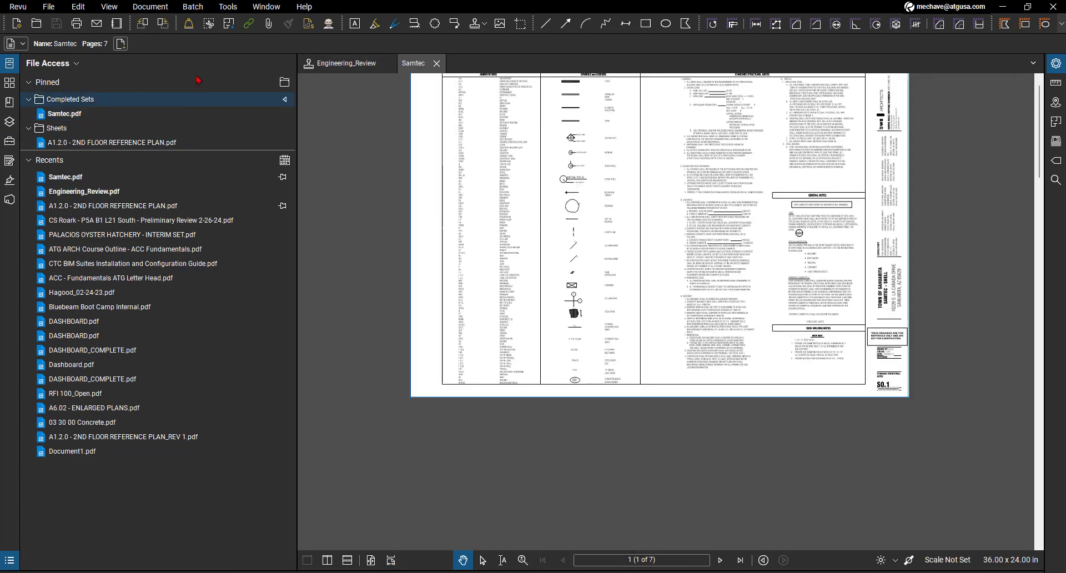
- Try placing the Engineering_Review stamp on the Samtec sheet and dismiss its status dialog without choosing a status
click(227, 7)
mouse_move(257, 36)
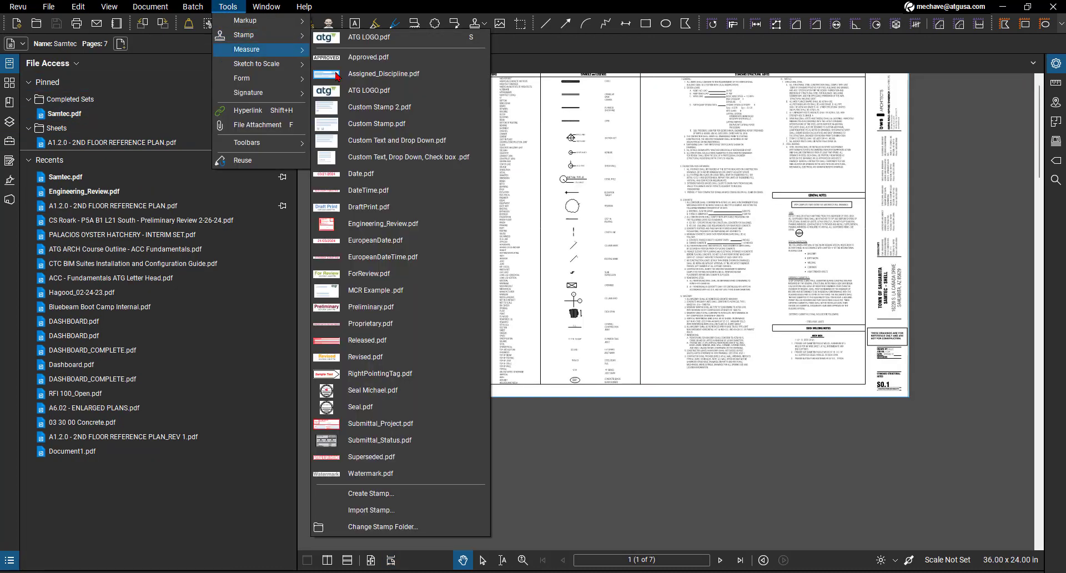
click(398, 225)
click(657, 217)
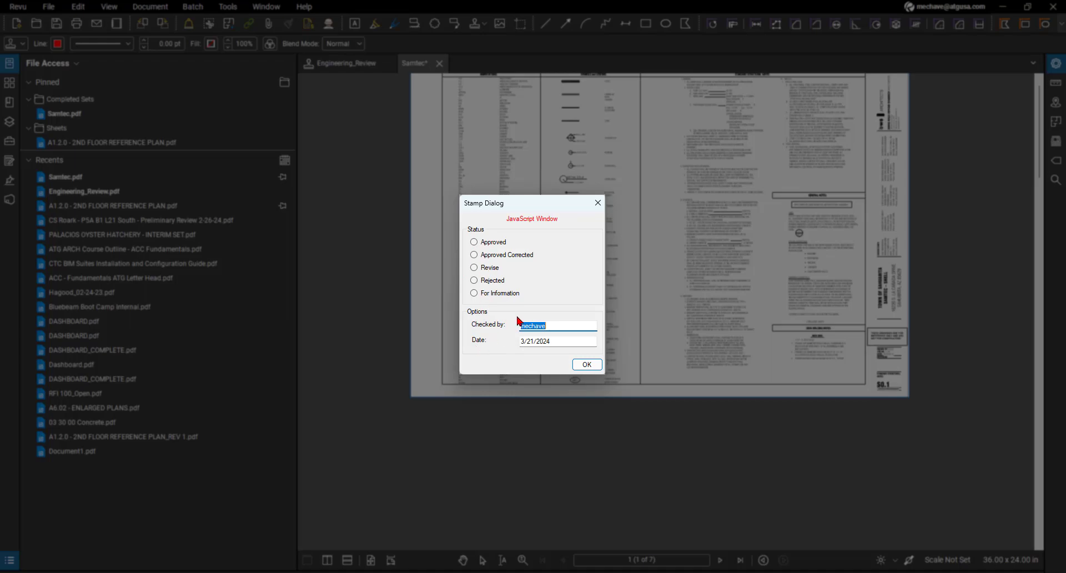
click(597, 204)
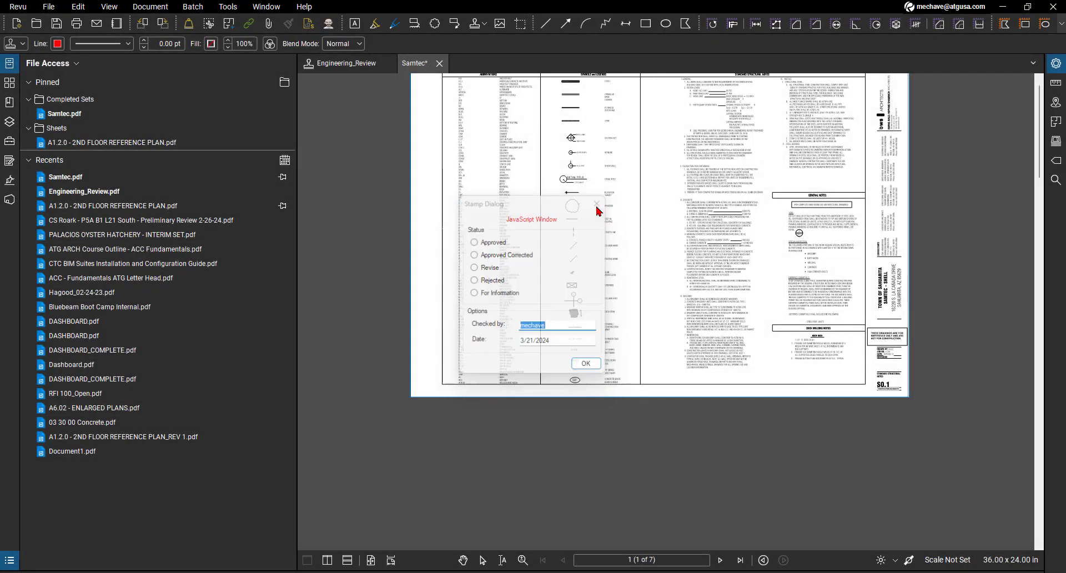
- Return to the Engineering_Review stamp file, bring the whole stamp into view and show its form fields
click(341, 64)
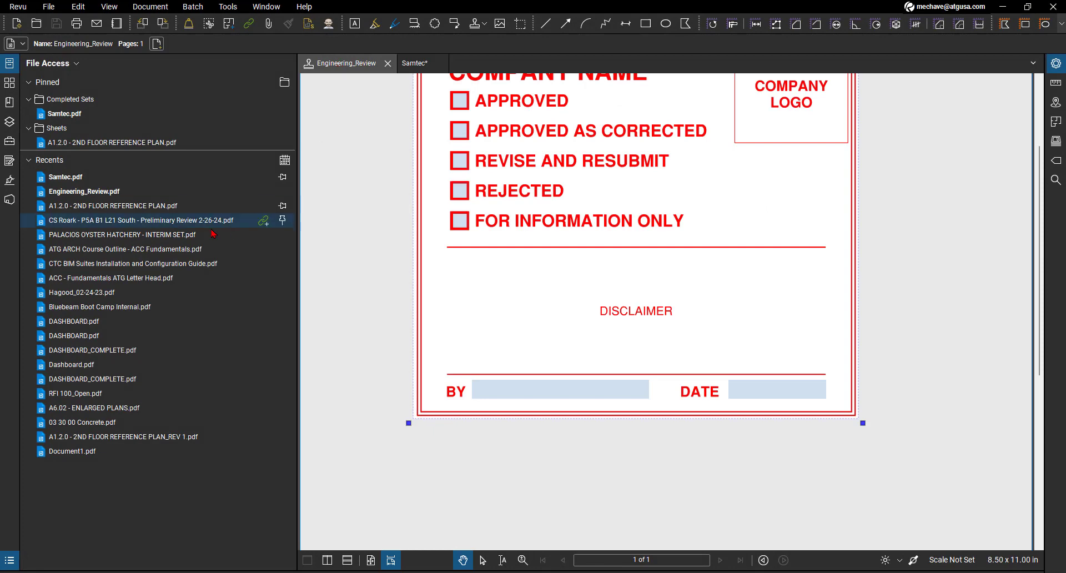
click(9, 63)
scroll(504, 316, down, 4)
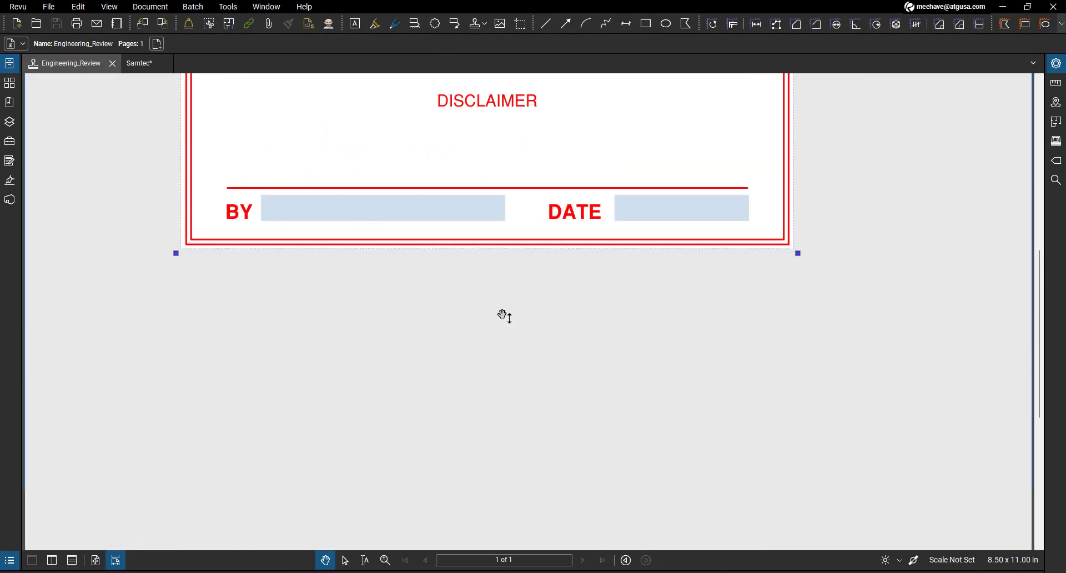
scroll(495, 250, up, 4)
scroll(409, 306, down, 5)
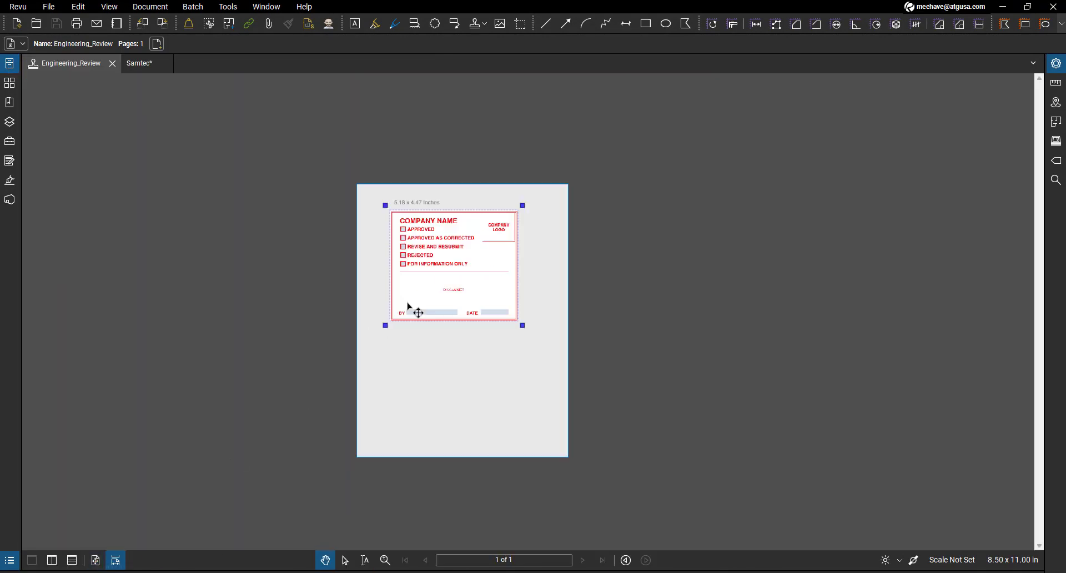
scroll(409, 306, up, 5)
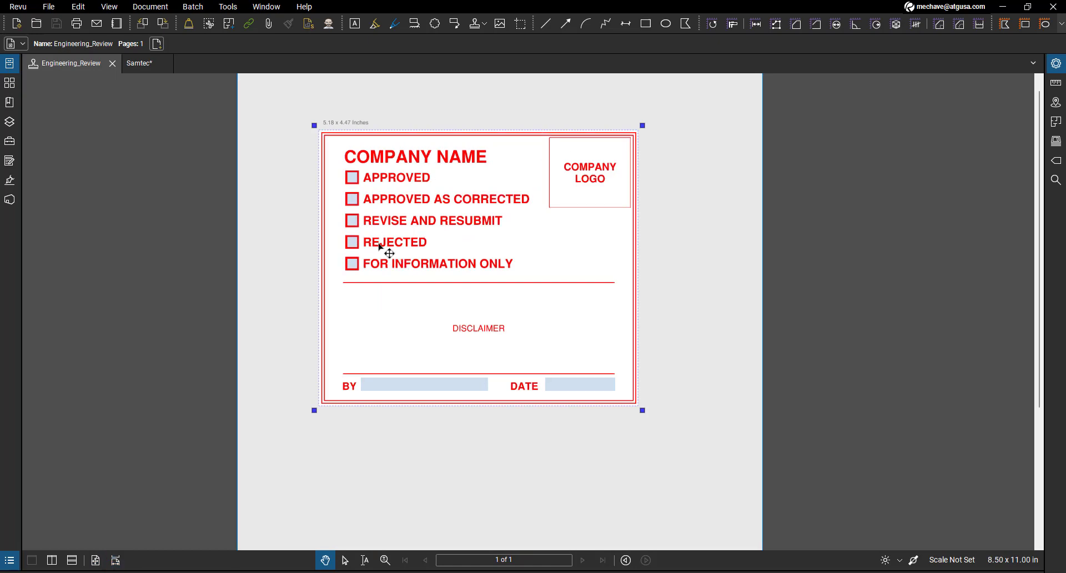
click(11, 165)
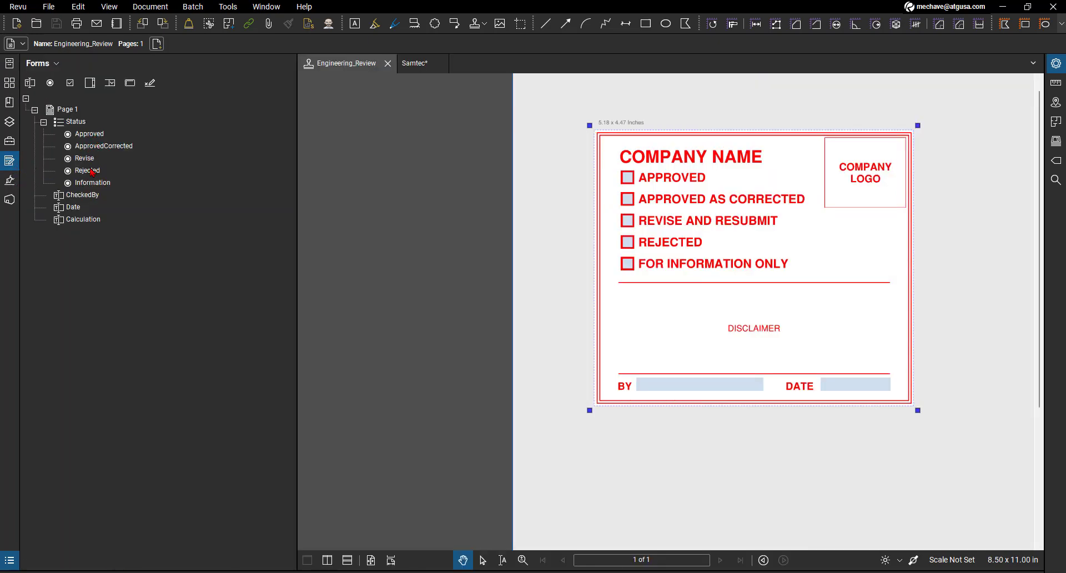
- Delete the APPROVED, APPROVED AS CORRECTED and REVISE AND RESUBMIT text labels from the stamp
click(664, 178)
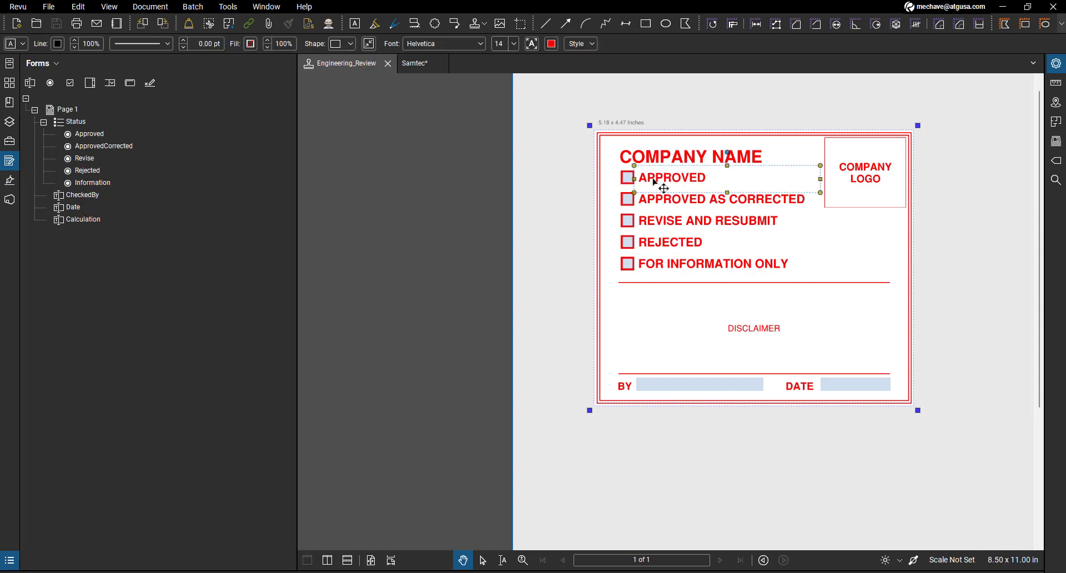
key(Delete)
click(697, 202)
key(Delete)
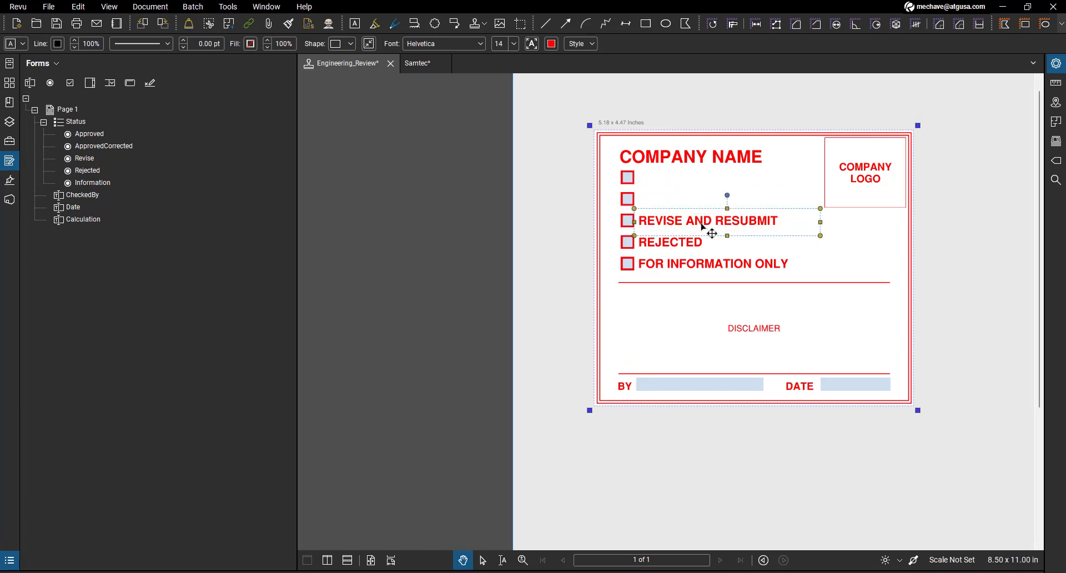
key(Delete)
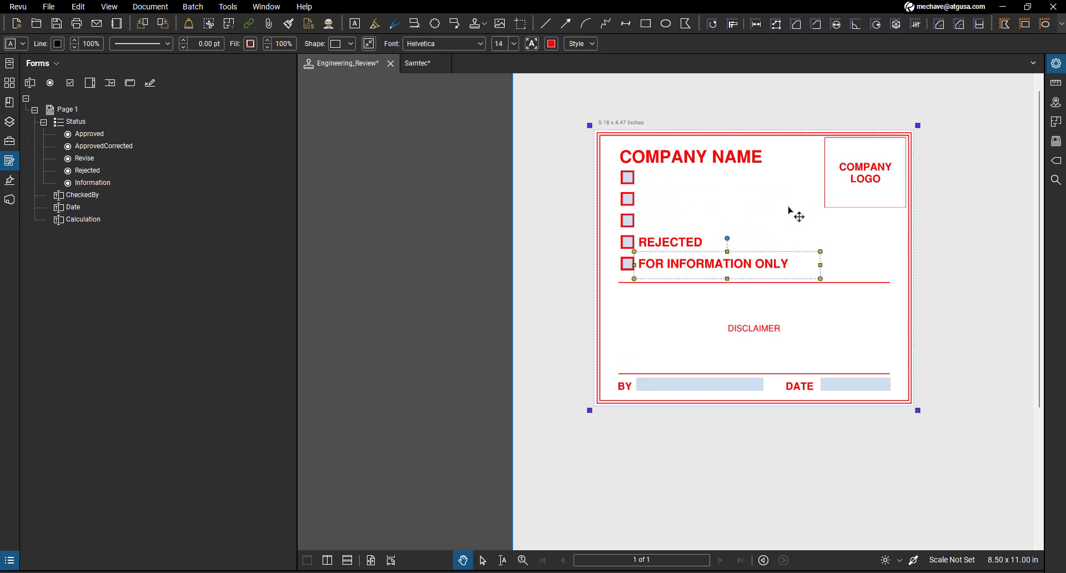
- Undo the three text label deletions on the stamp
click(721, 204)
key(ctrl+z)
key(ctrl+z)
key(ctrl+z)
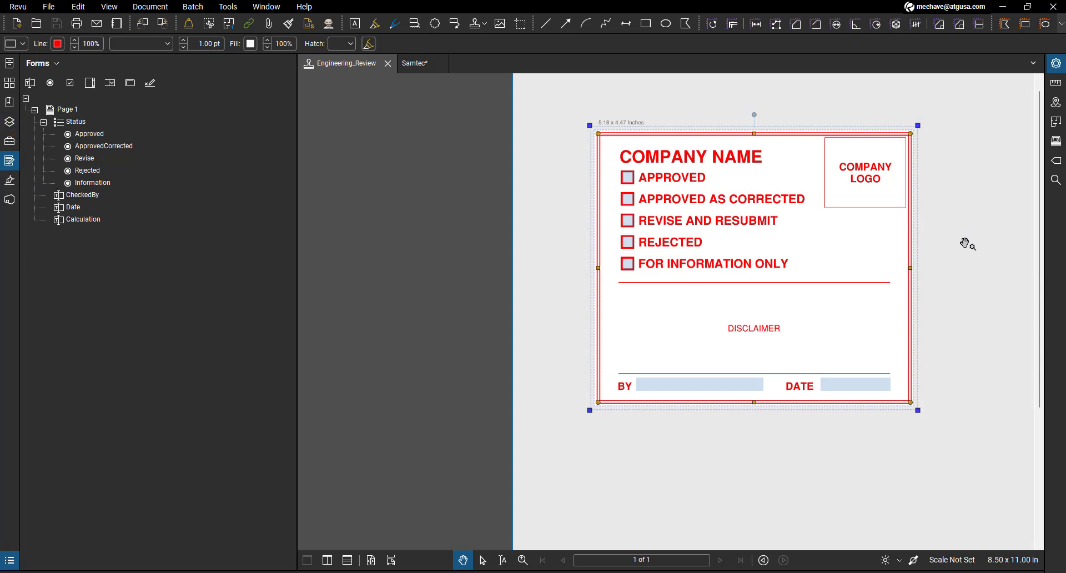
- Look through the list of panels that can be shown and dismiss it without changing anything
right_click(13, 238)
mouse_move(71, 247)
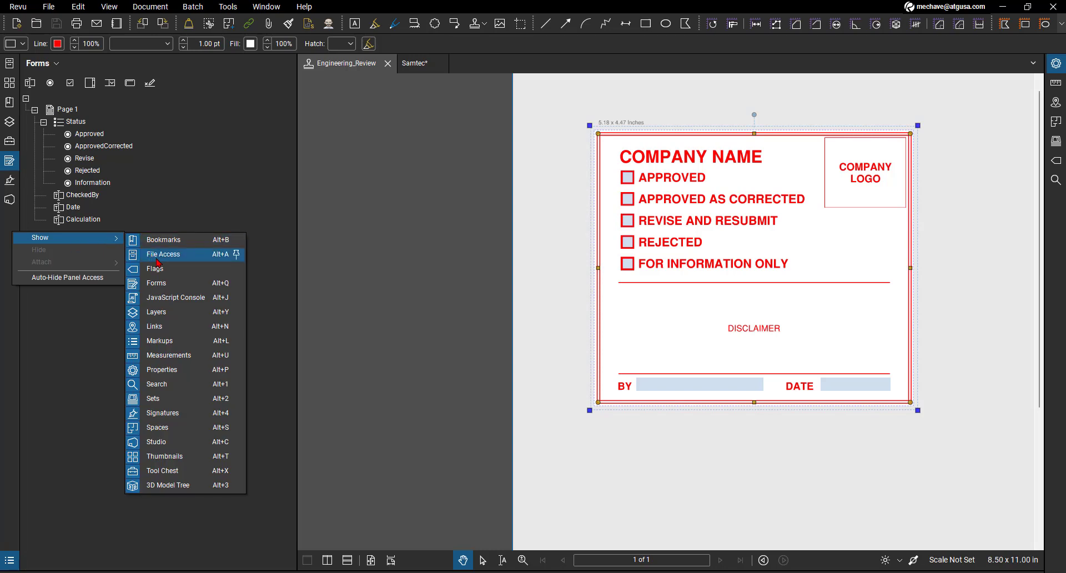
click(190, 189)
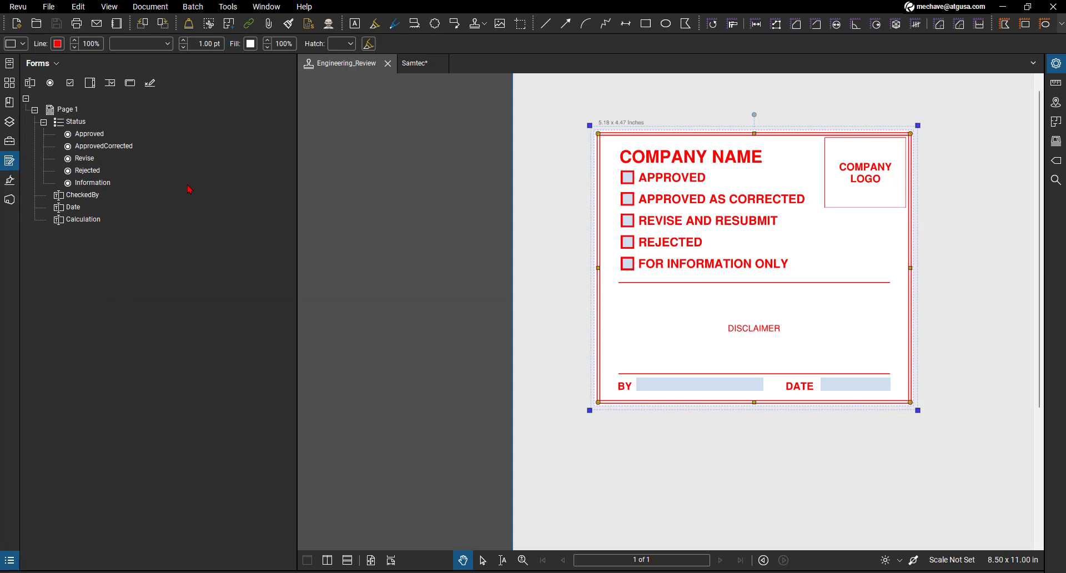
- Try moving the Approved radio button below the status options, undo the move and clear the selection
click(92, 136)
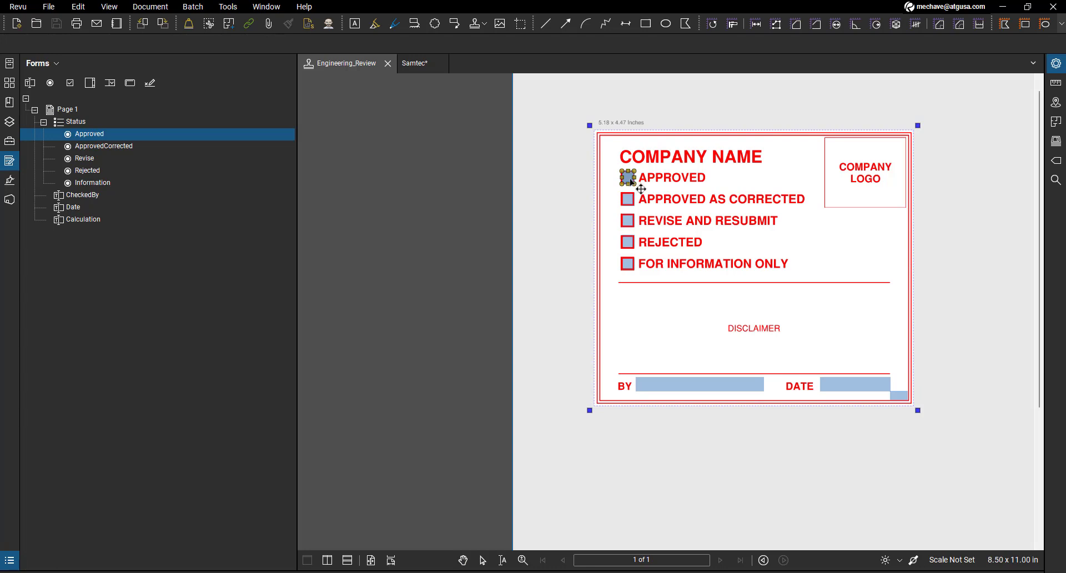
drag(631, 184, 675, 296)
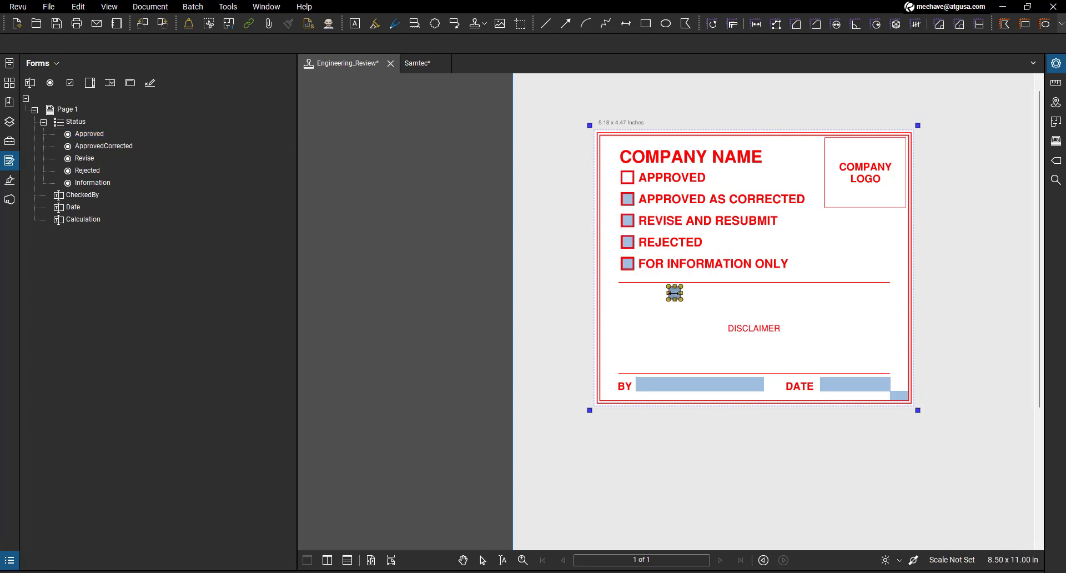
key(ctrl+z)
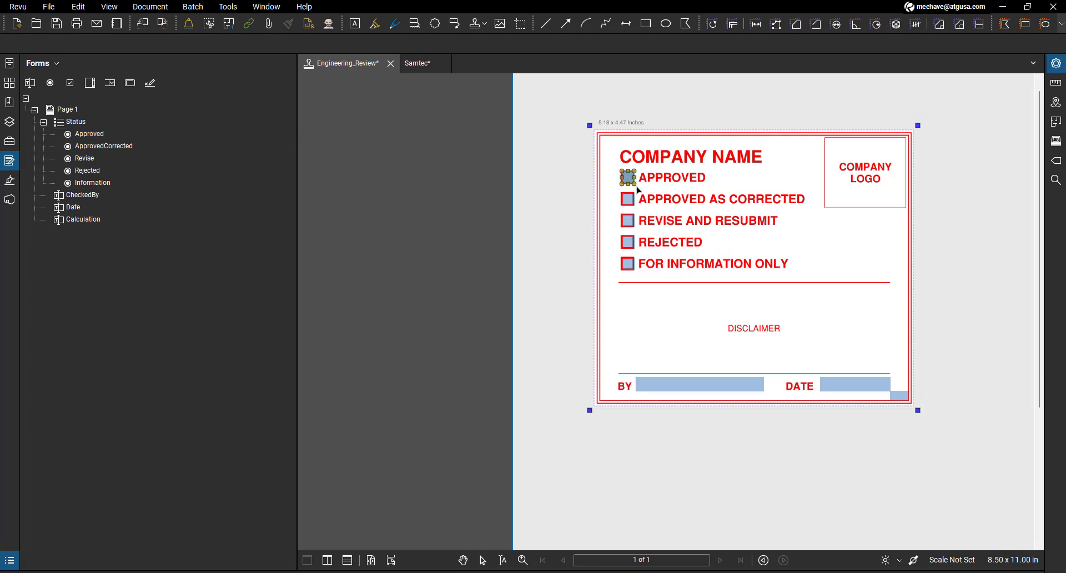
key(Escape)
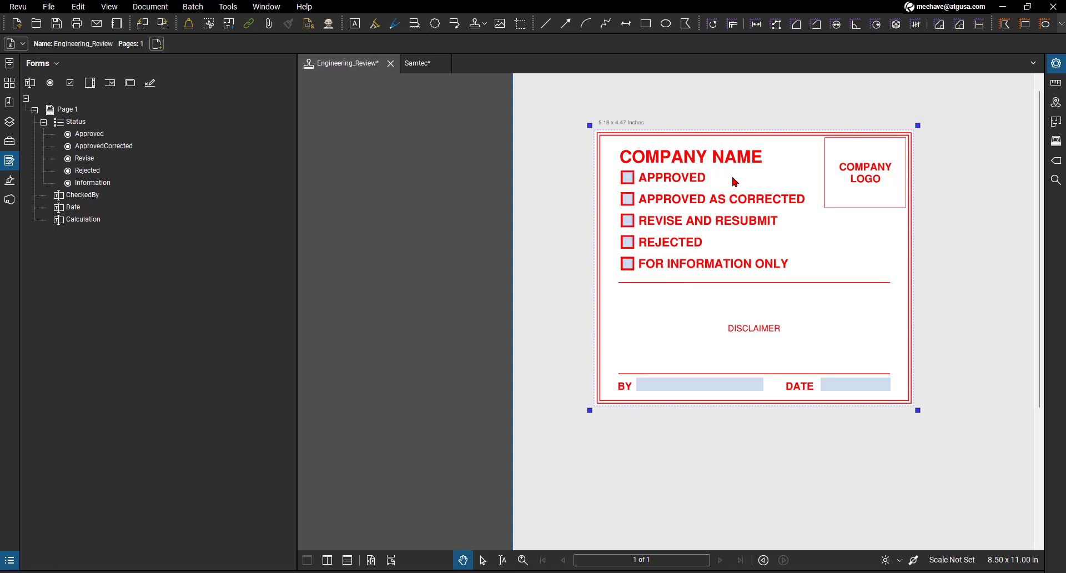
click(87, 222)
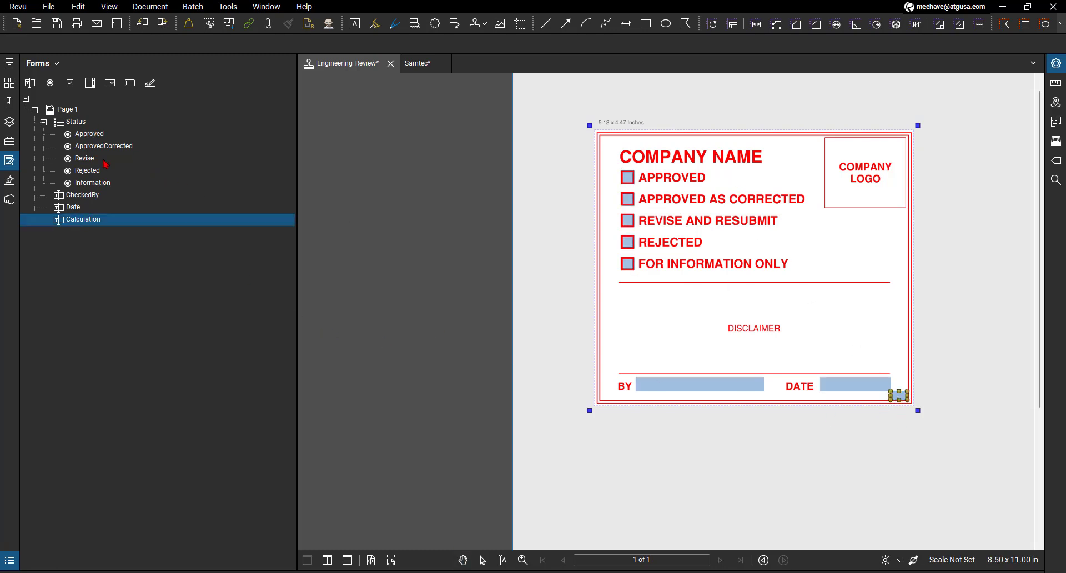
click(91, 136)
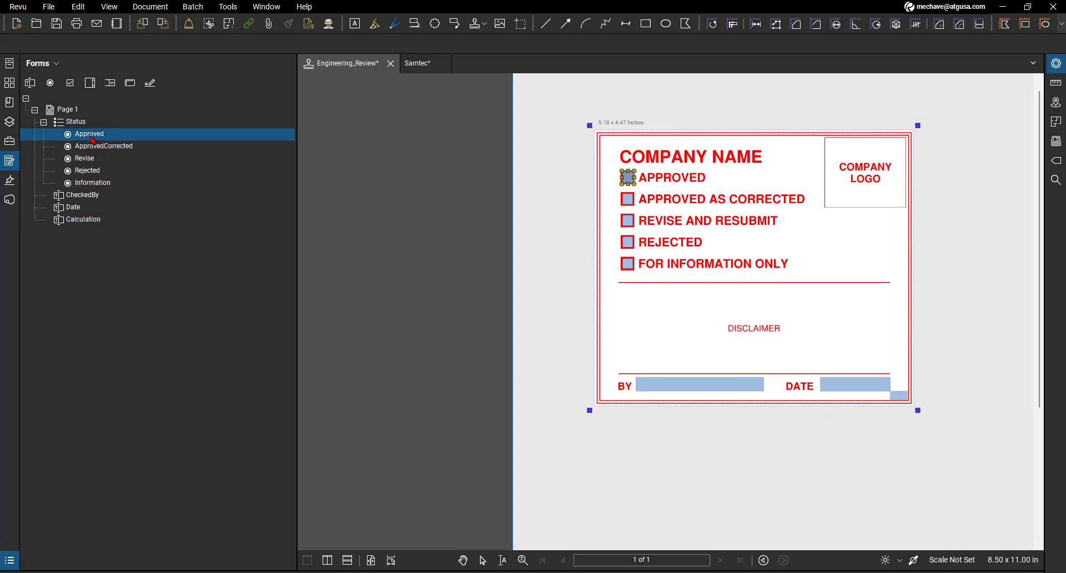
right_click(93, 140)
click(122, 136)
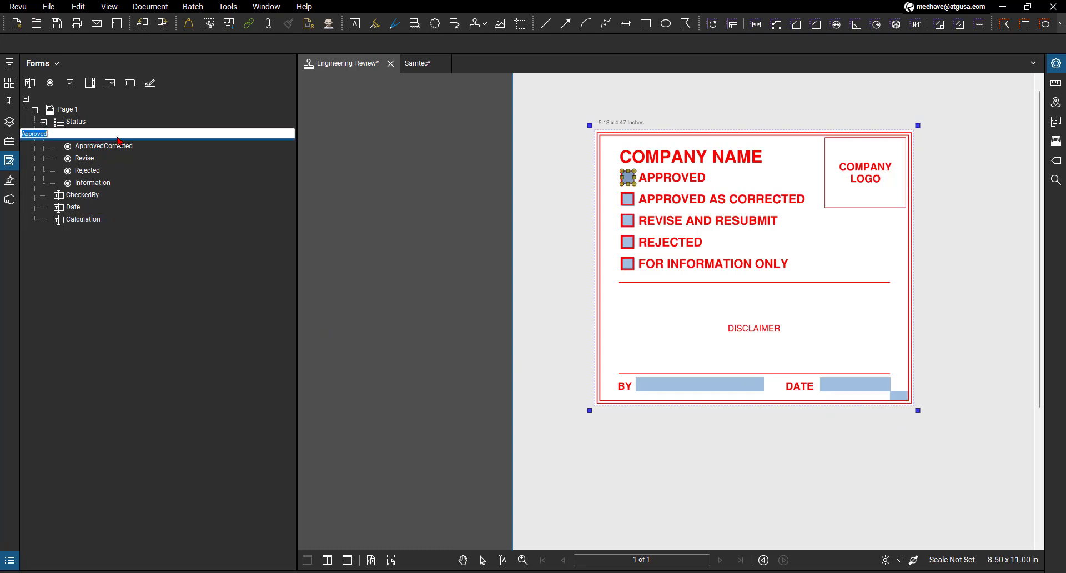
key(Return)
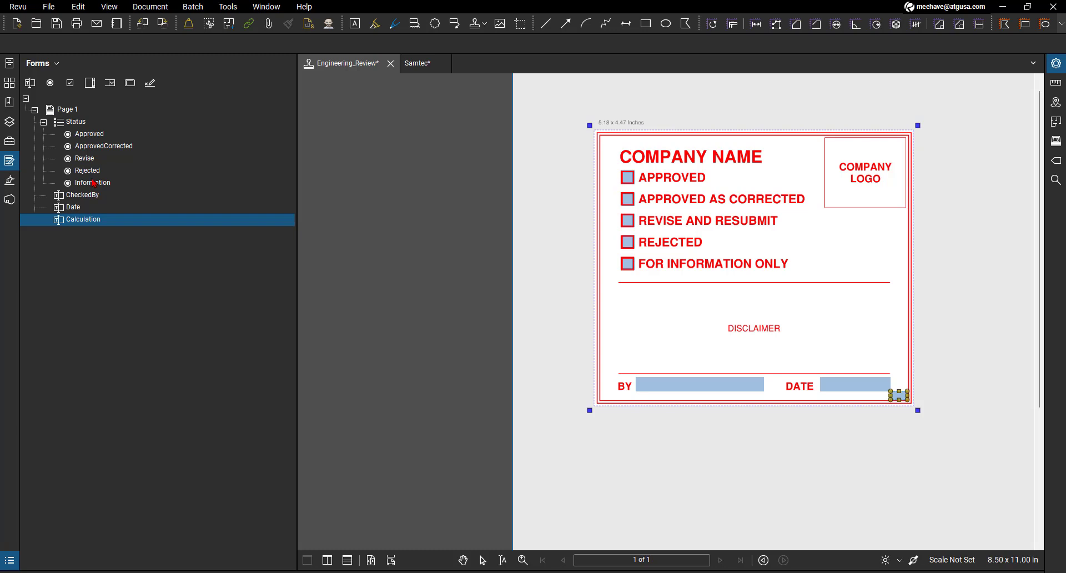
- Rename the Approved radio button under the Status group to a person's first name
right_click(99, 137)
click(131, 133)
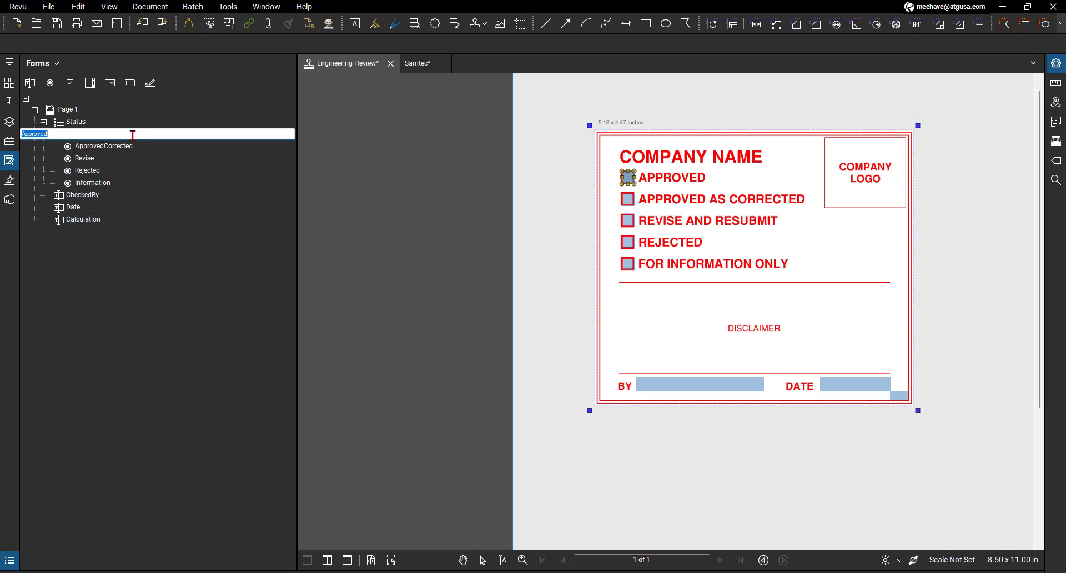
text(MIchael)
click(119, 322)
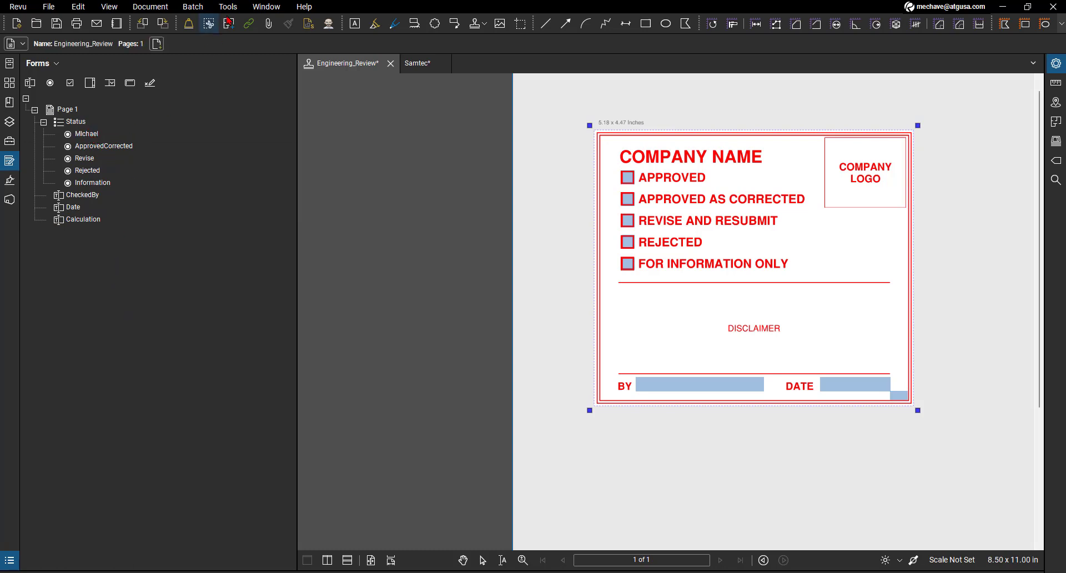
- Open the form's StampCode script for editing and compare its value:"Approved" entry with the renamed radio button in the form field list
click(232, 6)
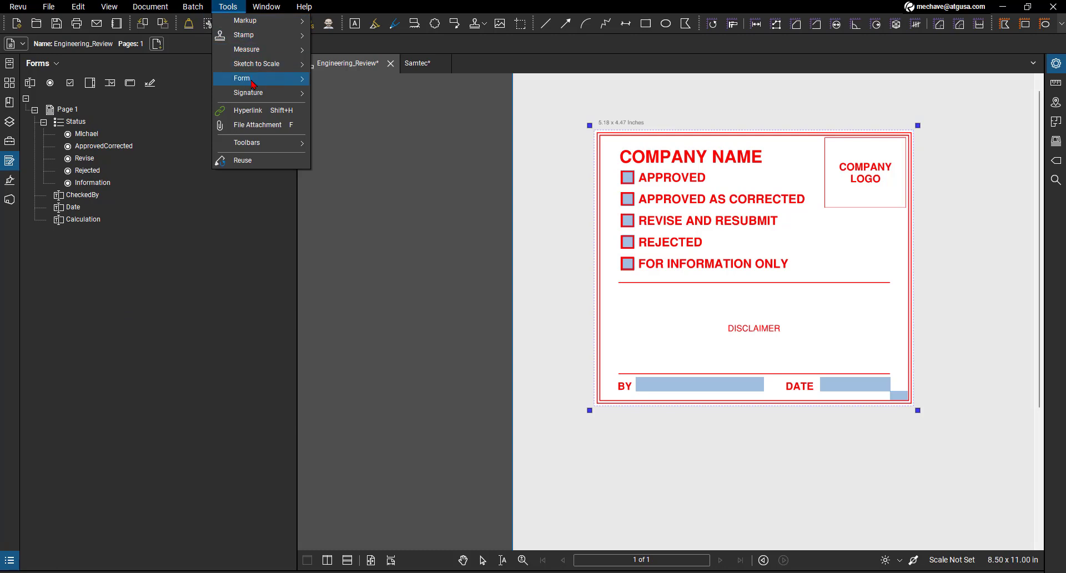
mouse_move(254, 84)
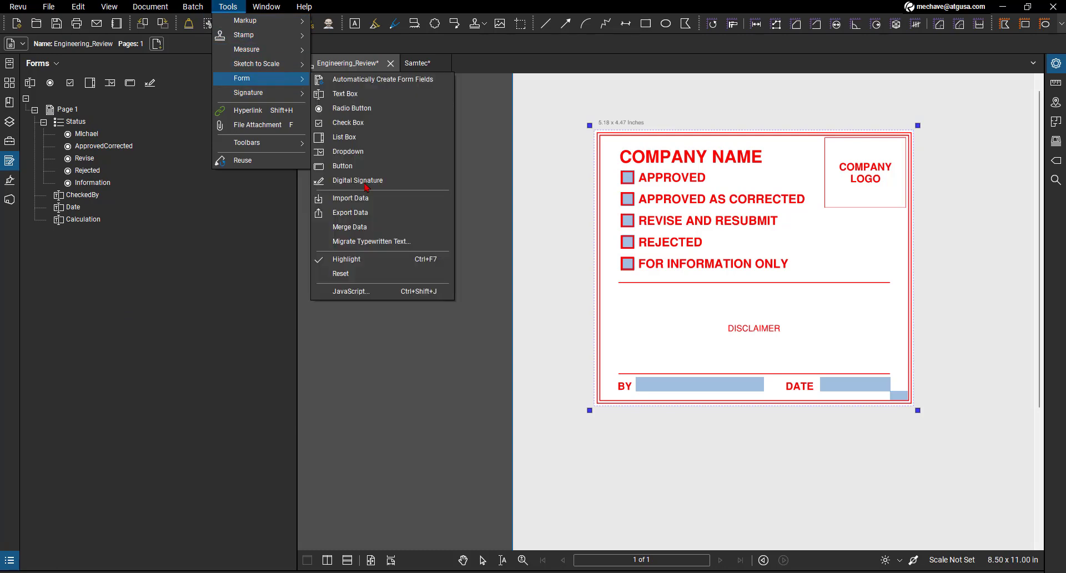
click(361, 293)
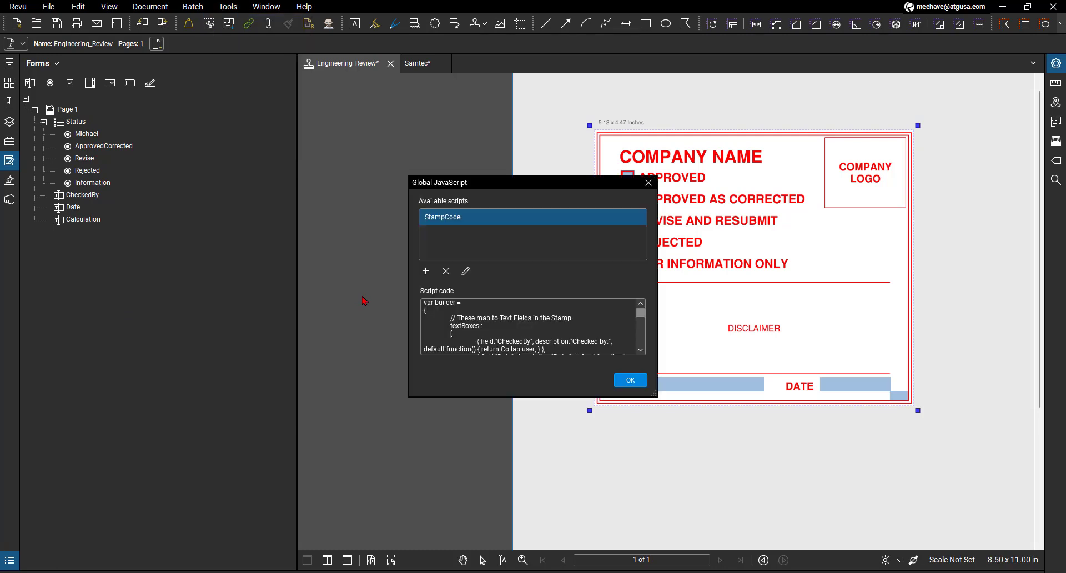
click(466, 271)
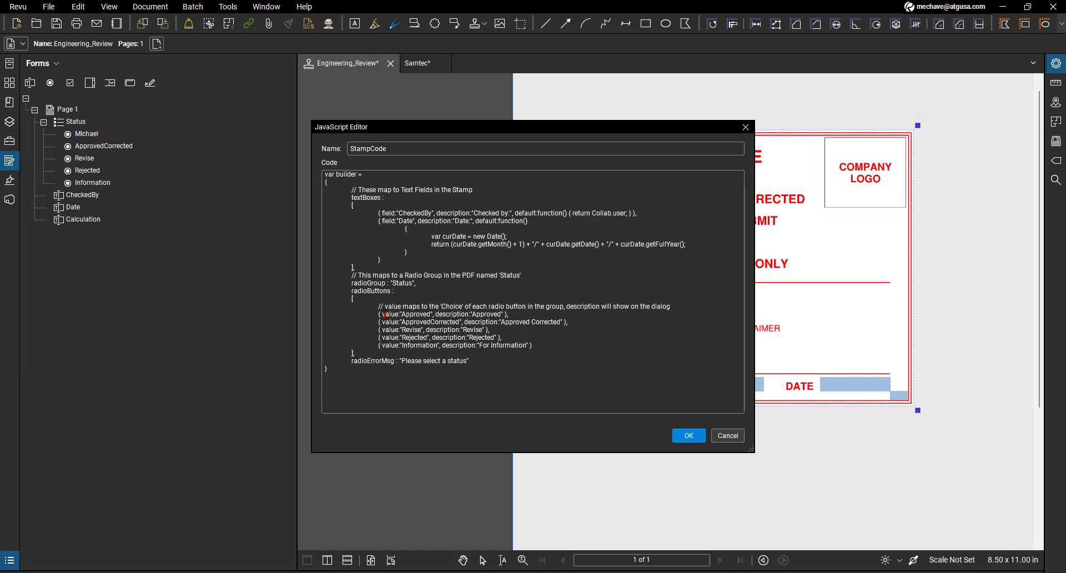
drag(382, 314, 433, 314)
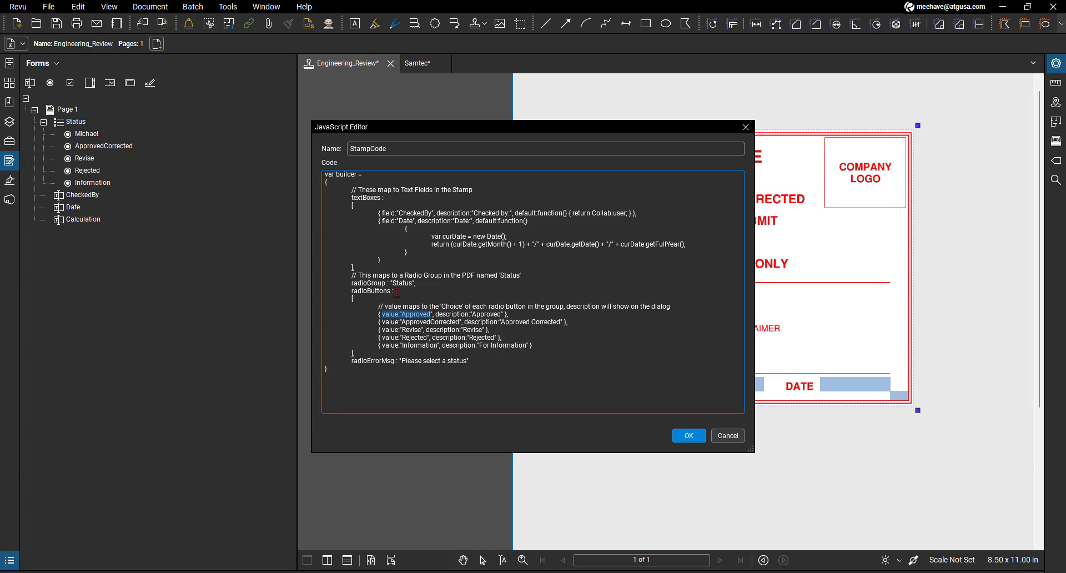
drag(412, 147, 155, 296)
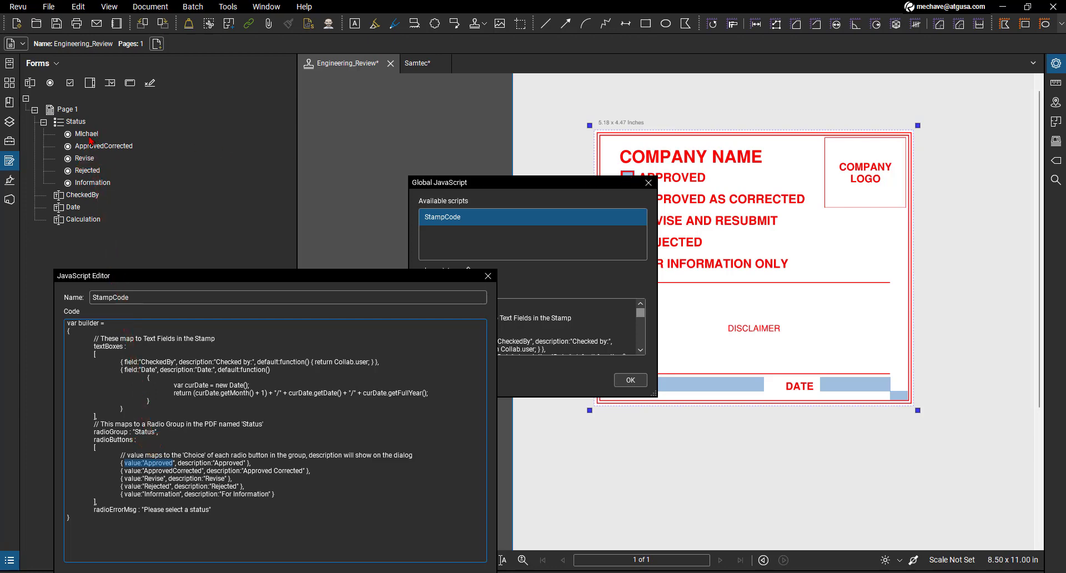
- Replace the Approved entry's value and description in the StampCode script with the renamed radio button's first name, and set ApprovedCorrected's description to "ATG"
drag(230, 276, 363, 161)
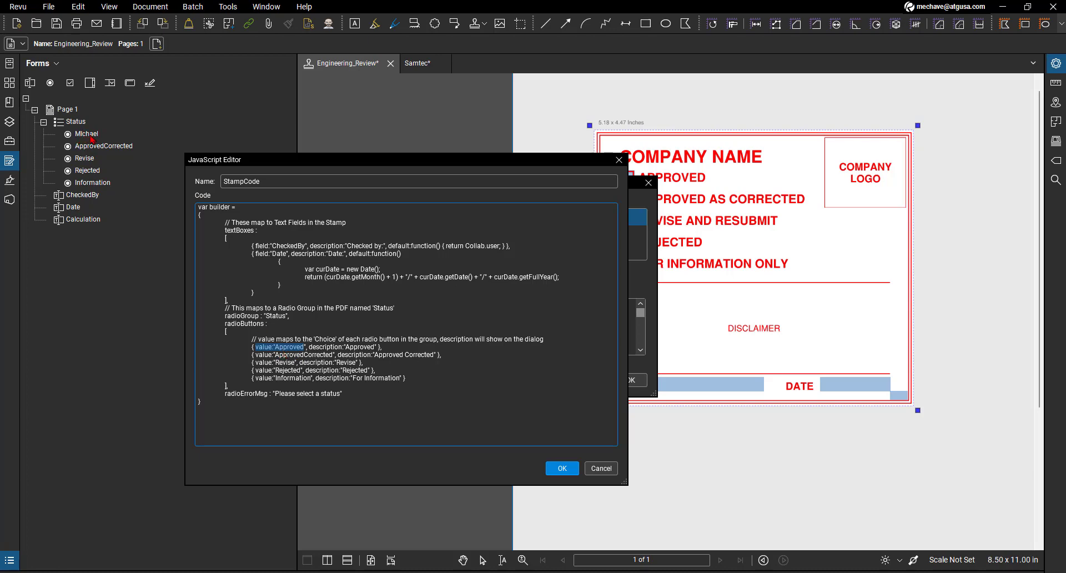
click(276, 347)
drag(276, 347, 303, 347)
text(Mi)
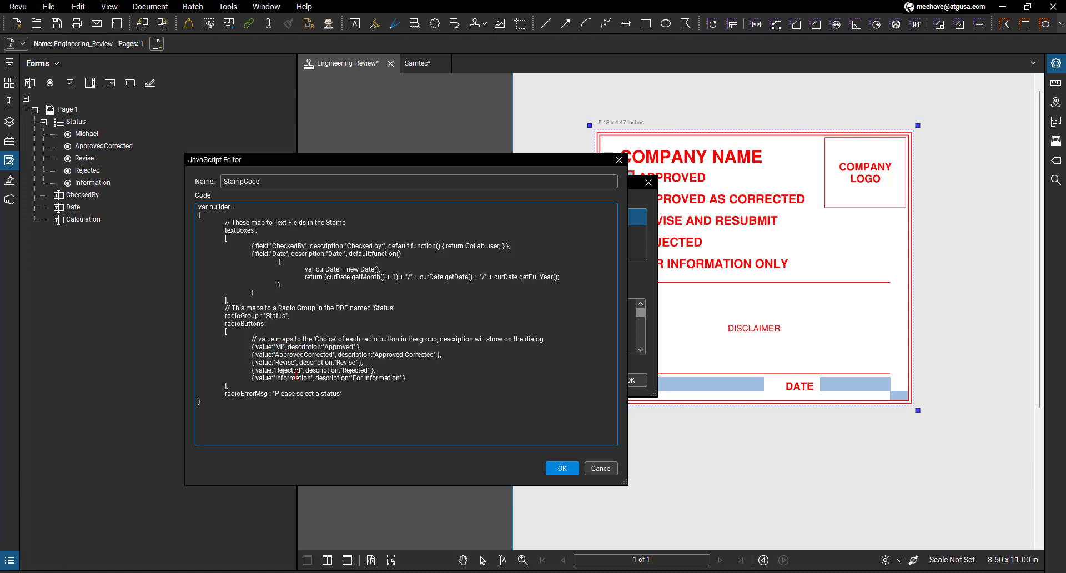
text(chael)
drag(340, 349, 368, 347)
text(Michael)
drag(418, 358, 433, 358)
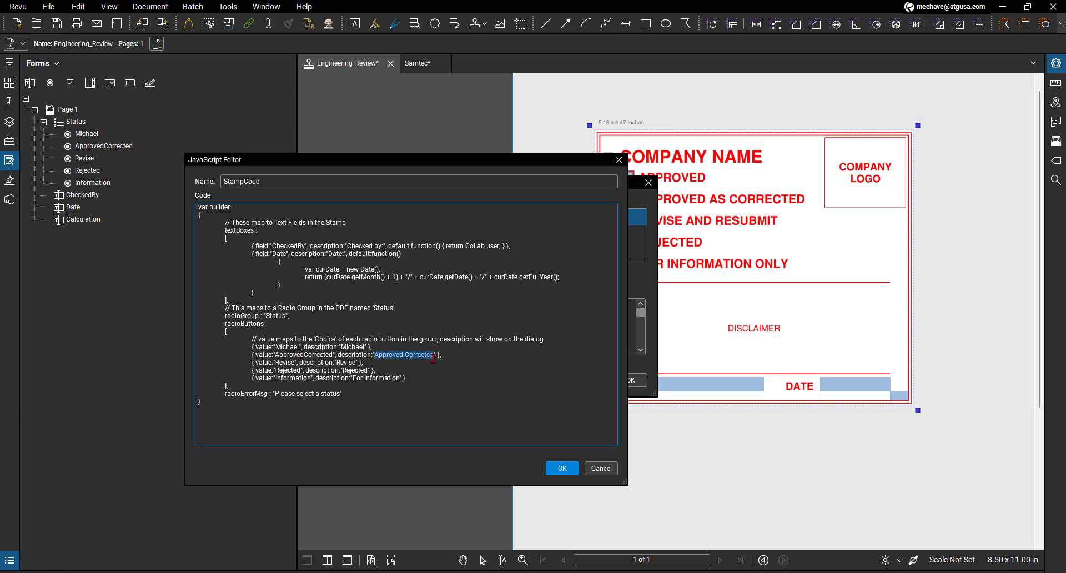
text(ATG)
- Set the CheckedBy text field's description to "CB:" and accept the edited StampCode script
drag(253, 244, 510, 245)
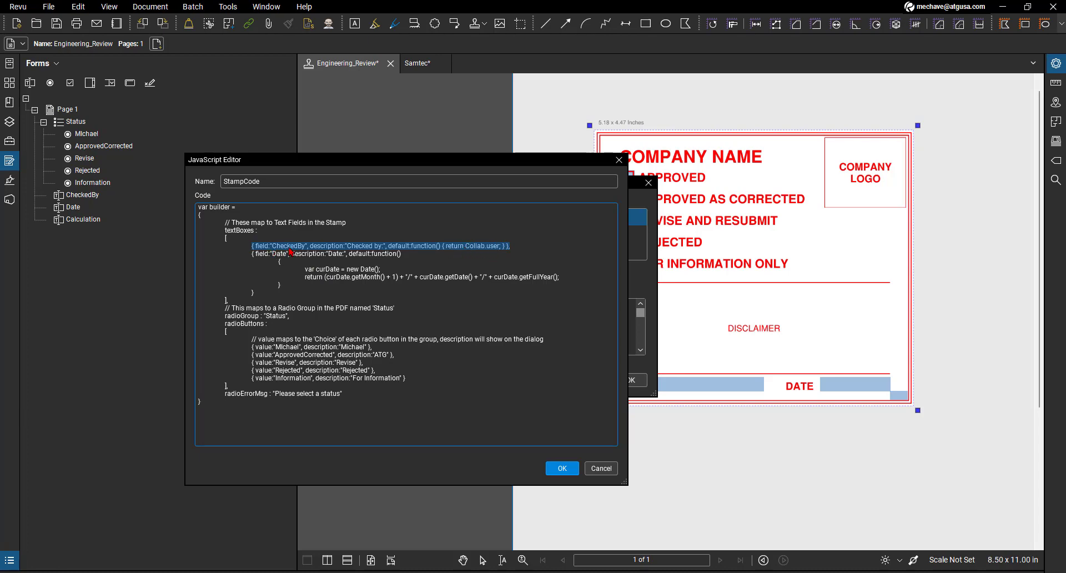
click(355, 246)
drag(348, 246, 376, 246)
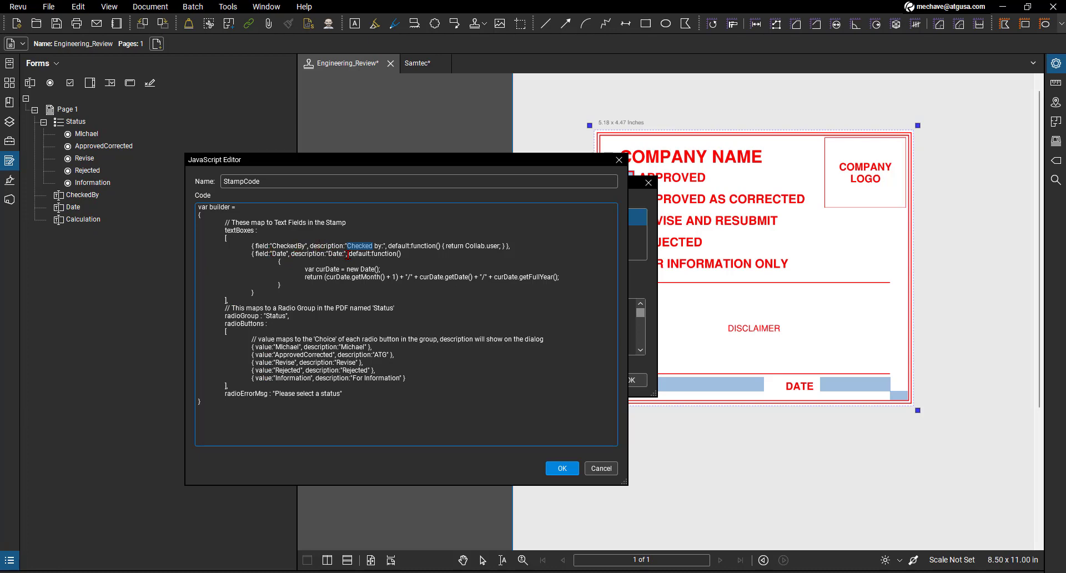
click(354, 247)
drag(348, 246, 379, 248)
text(CB)
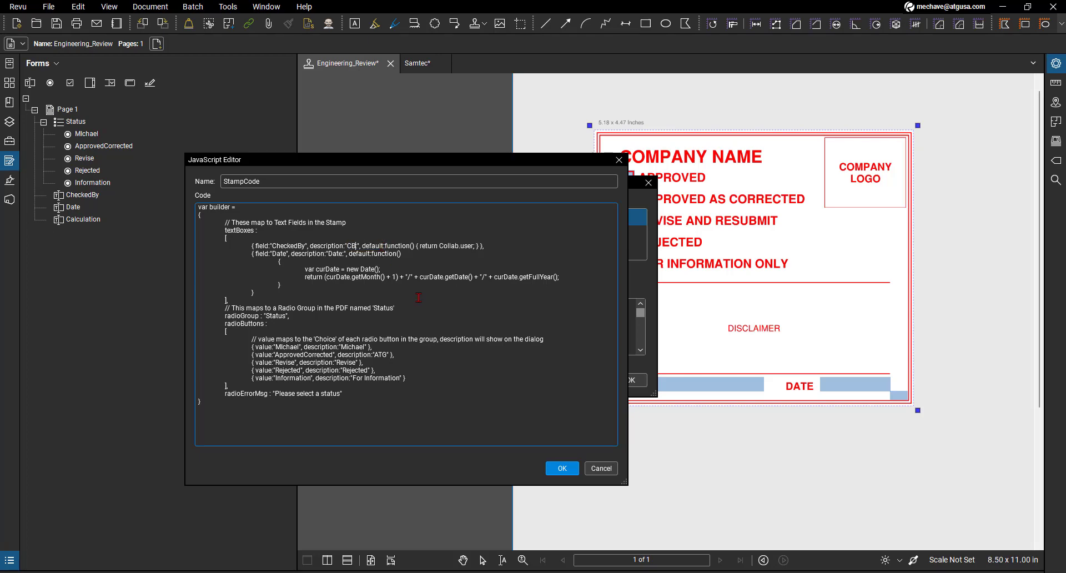
text(:)
click(568, 471)
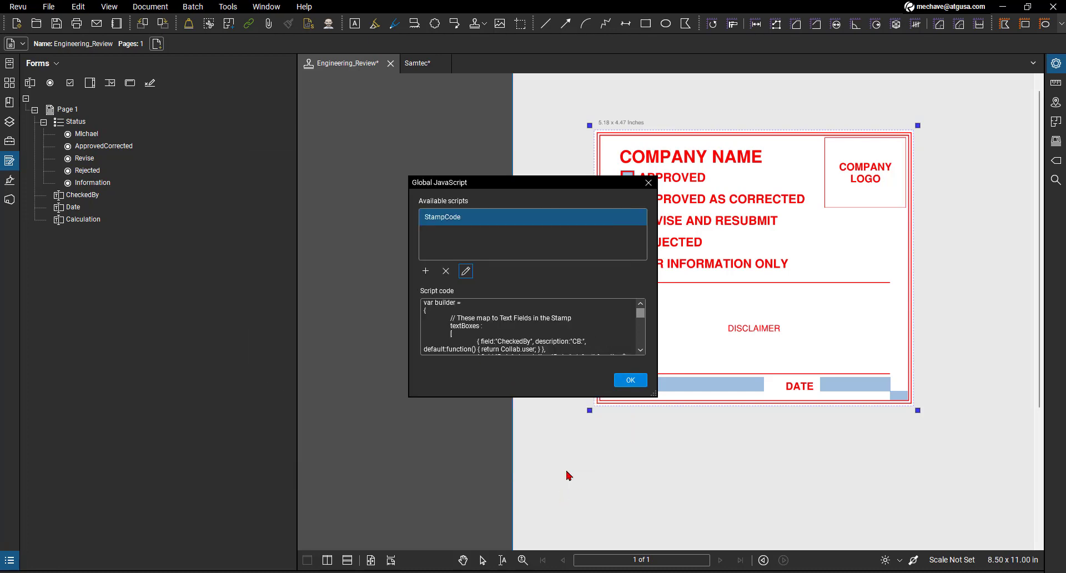
click(628, 383)
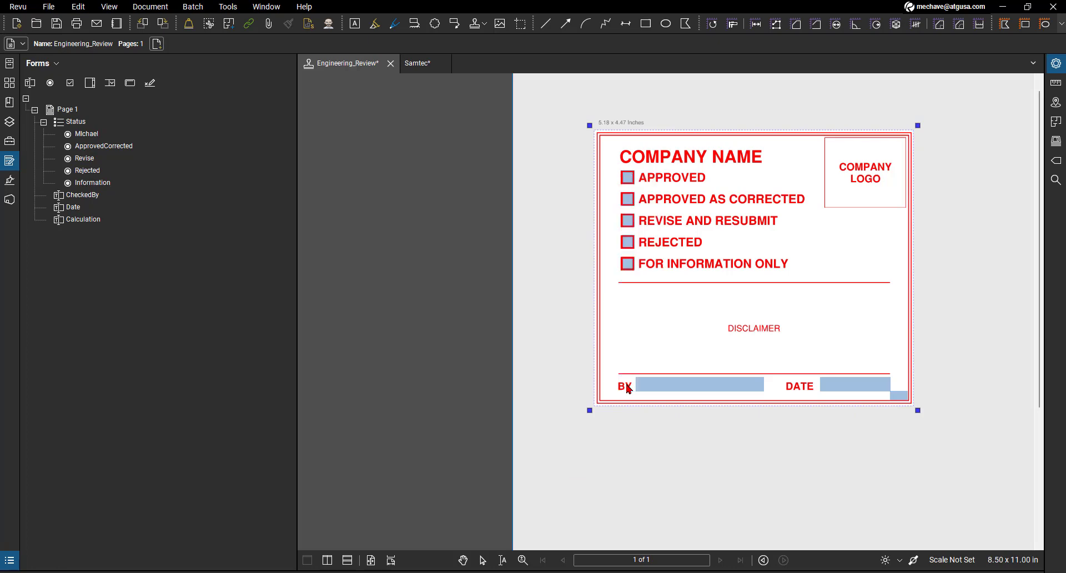
- Try placing the Engineering_Review stamp on the Samtec drawing and dismiss its stamp dialog without choosing a status
click(417, 67)
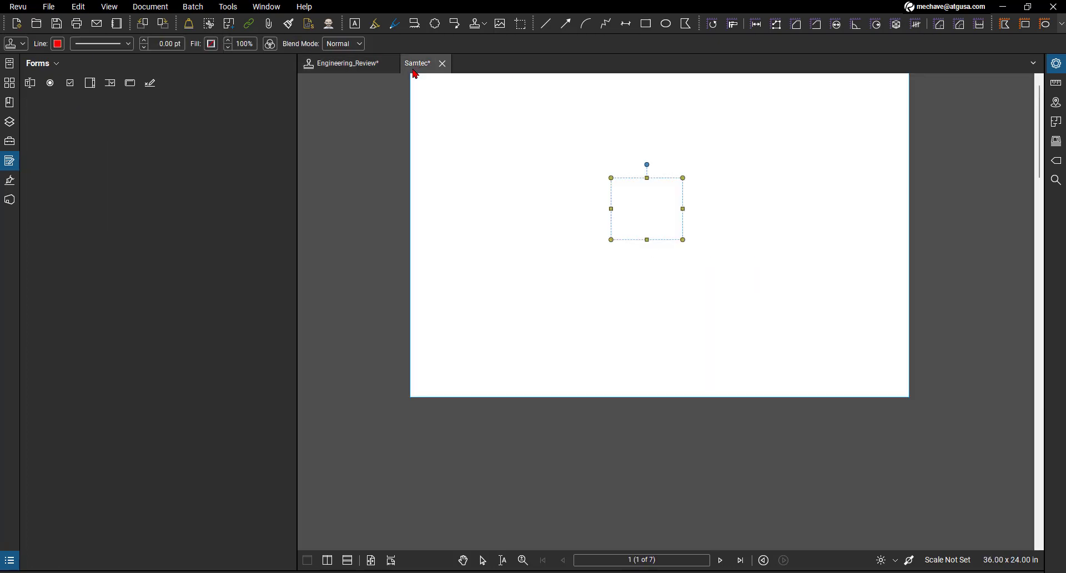
click(227, 6)
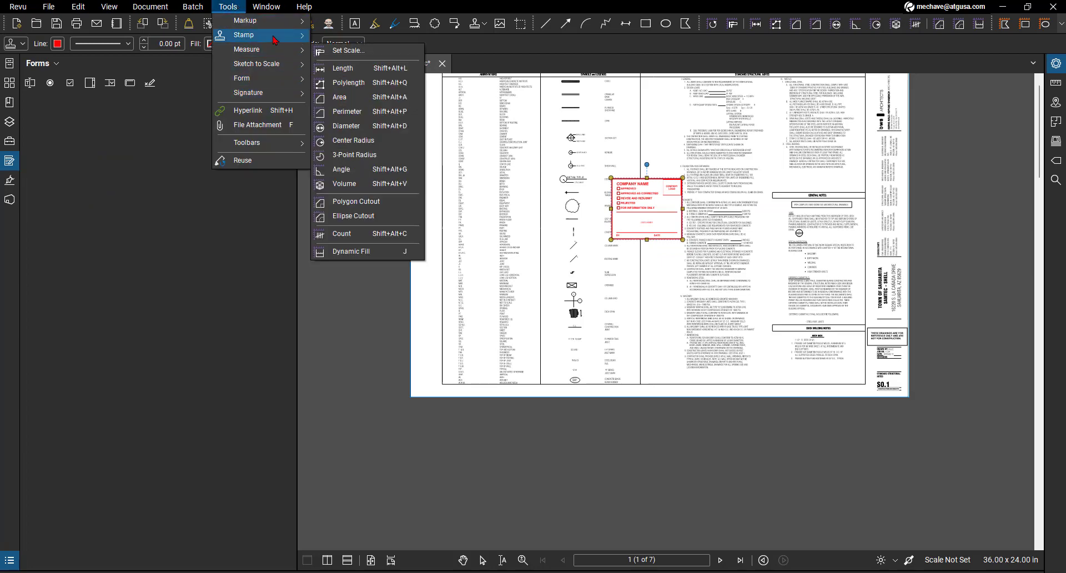
mouse_move(274, 37)
click(350, 41)
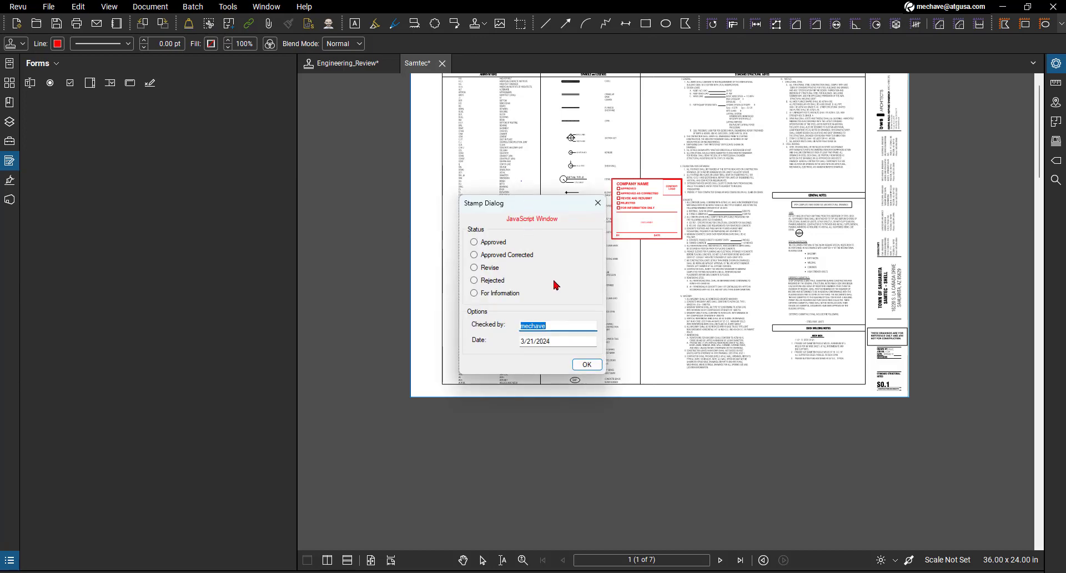
click(598, 203)
- Save the Engineering_Review stamp file and undo the last stamp placement on the Samtec drawing
click(347, 66)
right_click(347, 66)
click(367, 73)
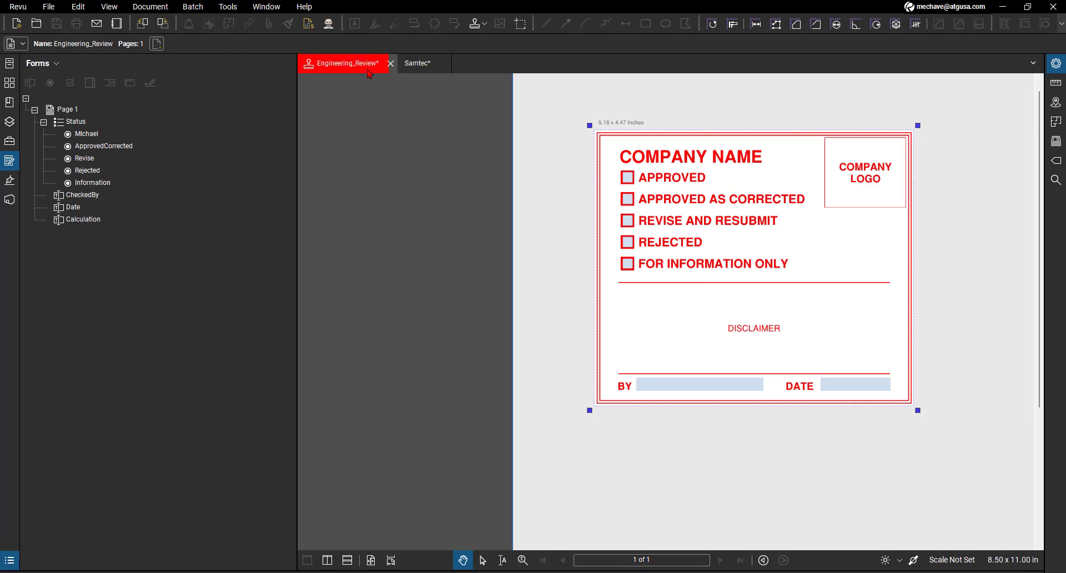
click(419, 64)
key(ctrl+z)
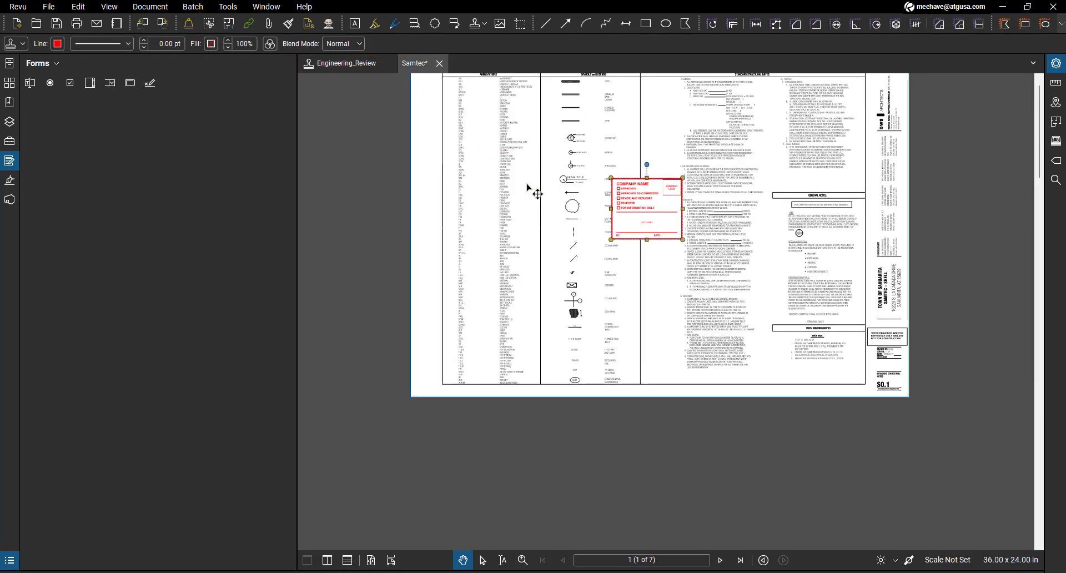
- Place the saved stamp over the abbreviations column of the Samtec drawing and dismiss its dialog without choosing a status
click(228, 6)
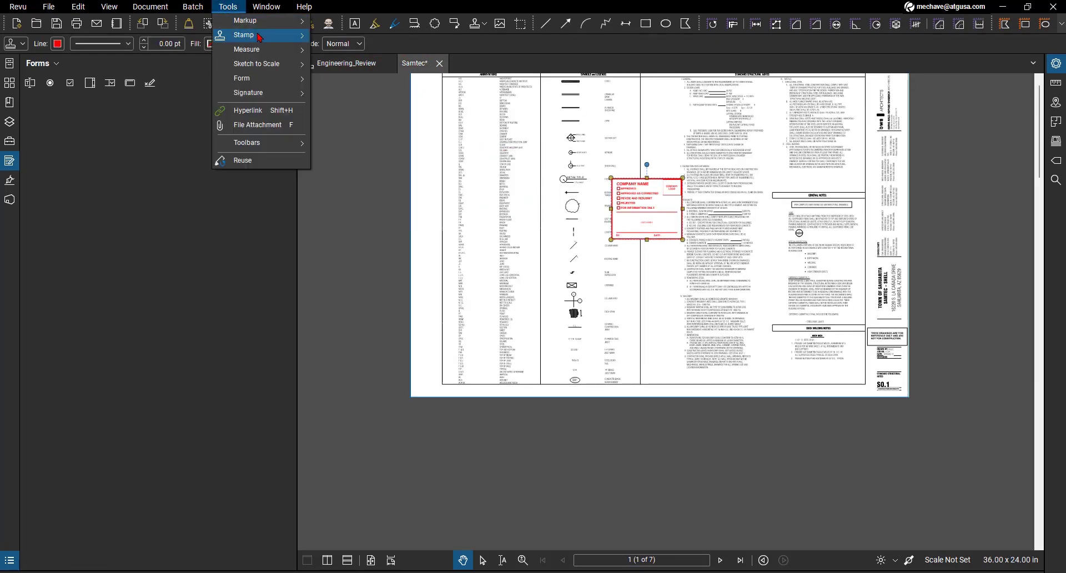
mouse_move(245, 35)
click(372, 42)
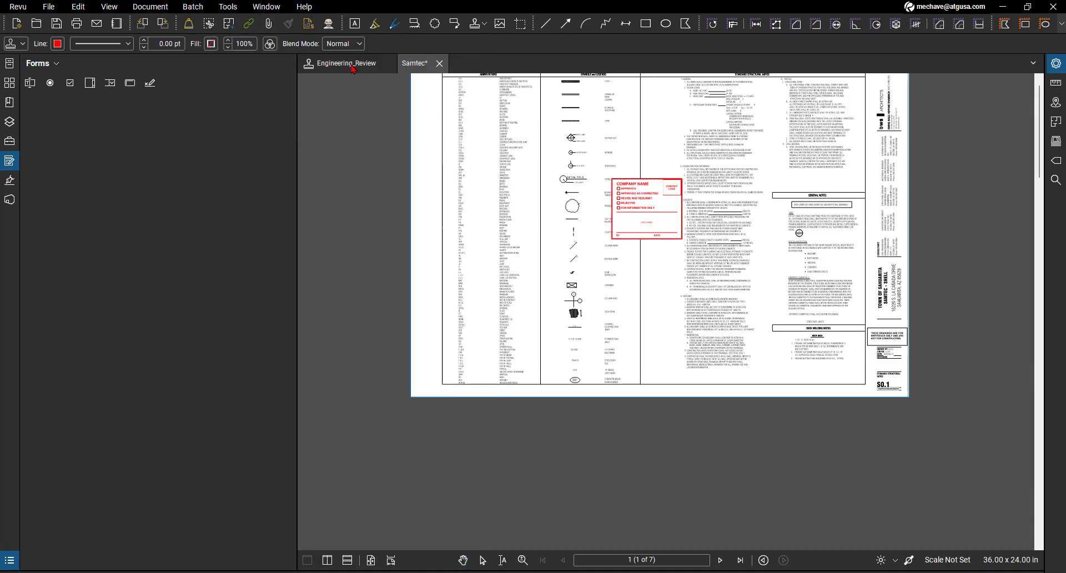
click(481, 189)
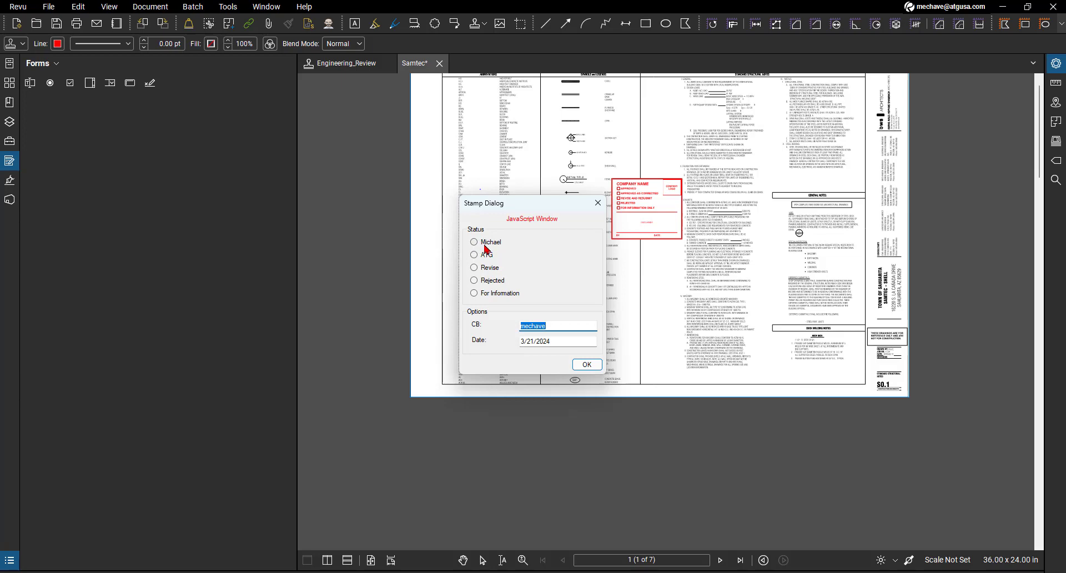
click(595, 209)
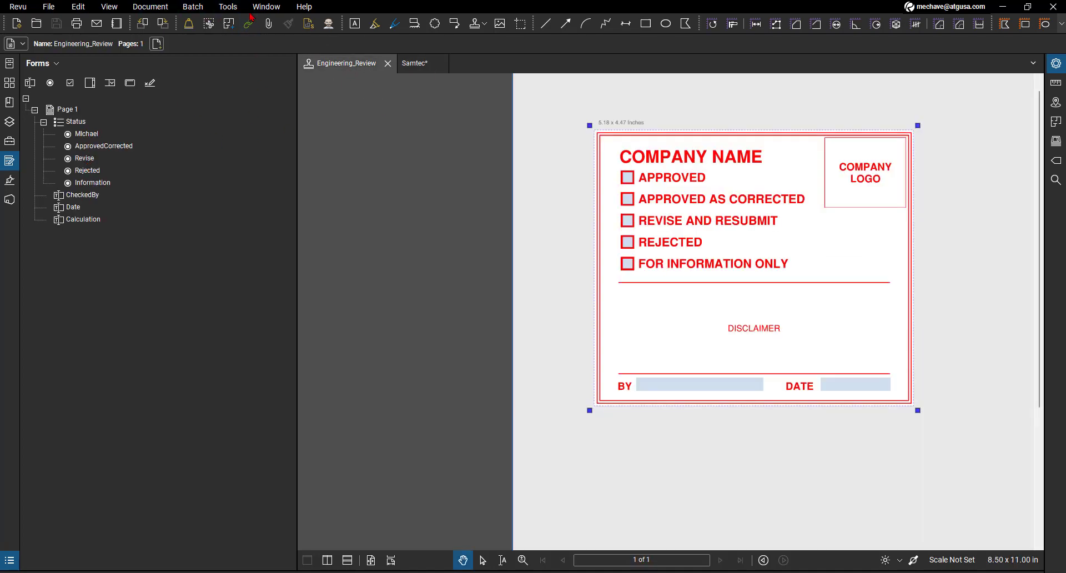
- Review the edited radio button values and descriptions in Engineering_Review's StampCode script against the stamp's printed status labels, leaving the code as it is
click(227, 6)
mouse_move(261, 78)
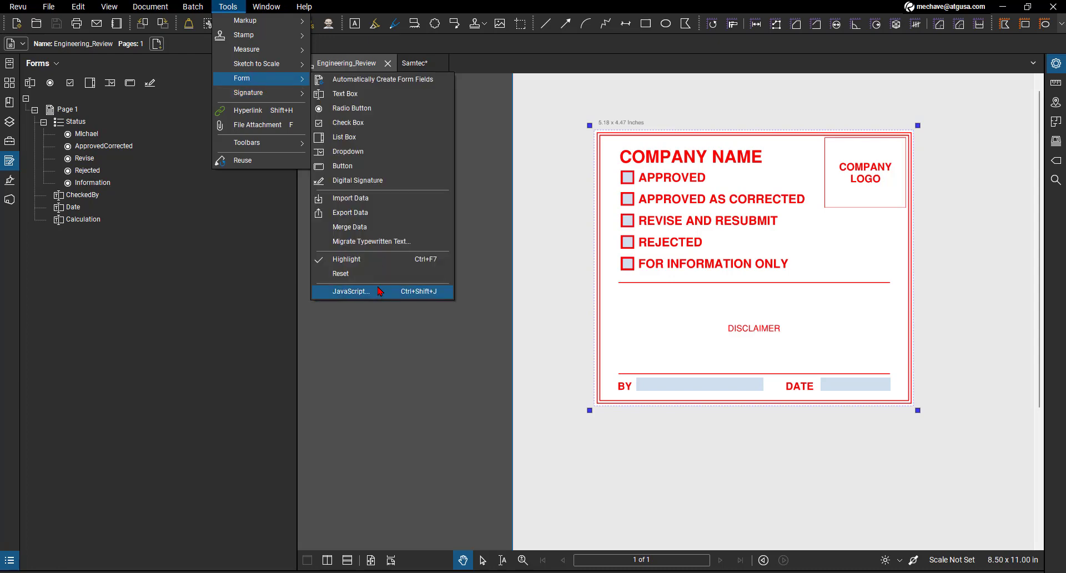
click(380, 292)
scroll(507, 315, down, 3)
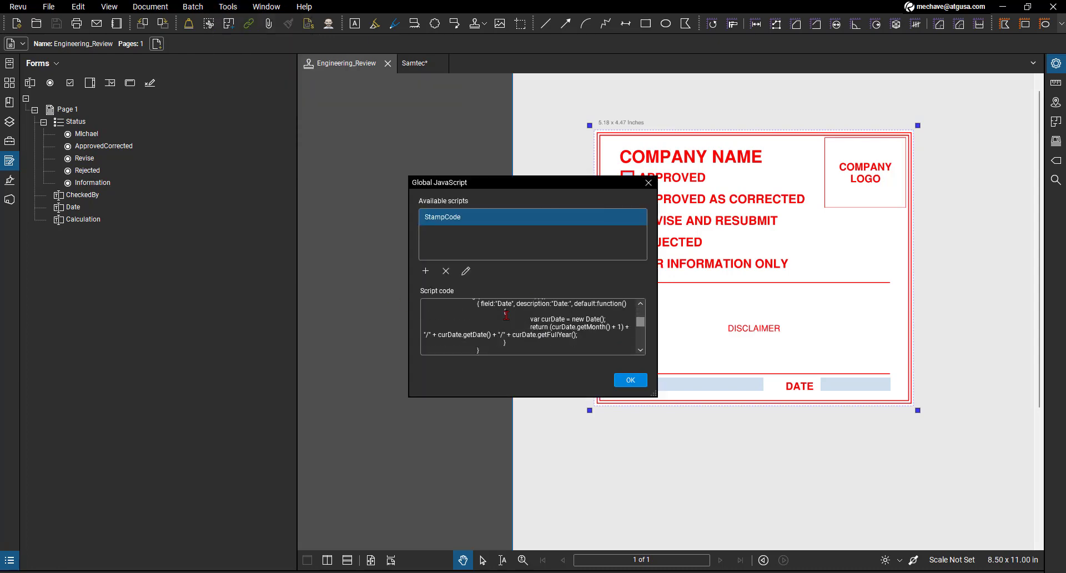
click(468, 273)
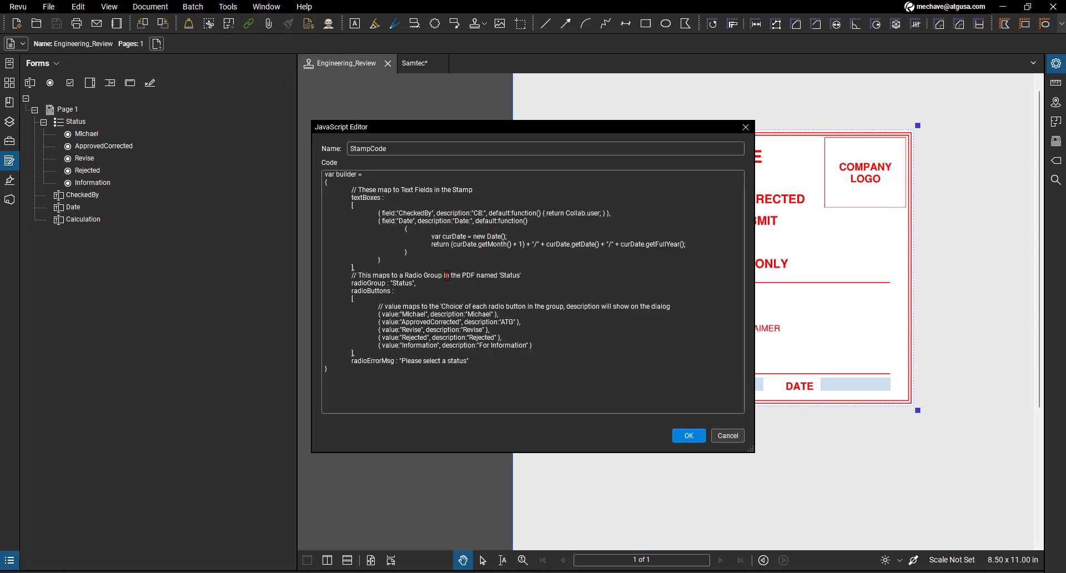
drag(468, 314, 483, 315)
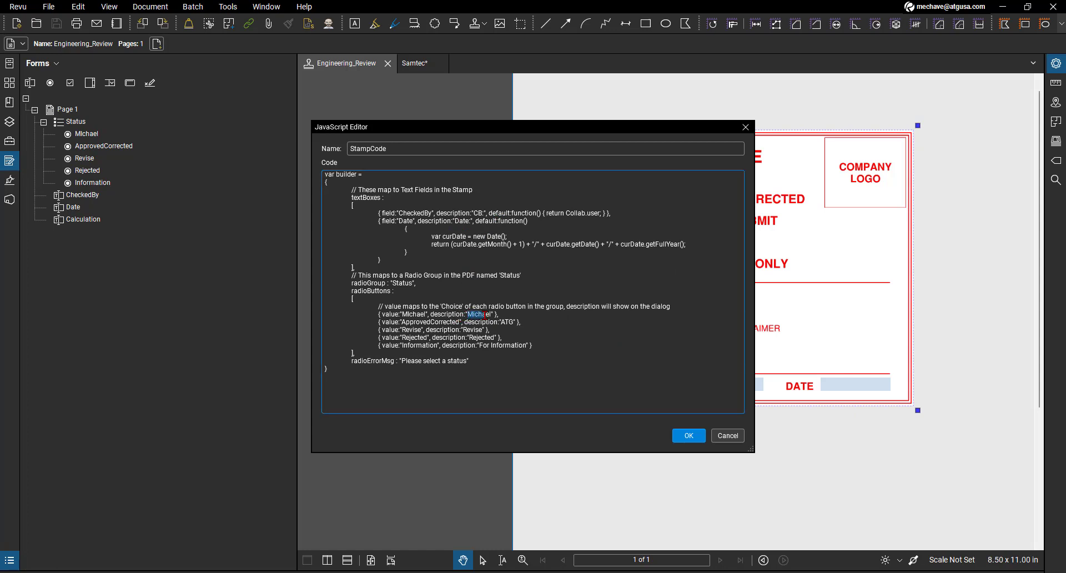
drag(402, 314, 417, 314)
drag(469, 316, 492, 316)
double_click(513, 324)
click(746, 127)
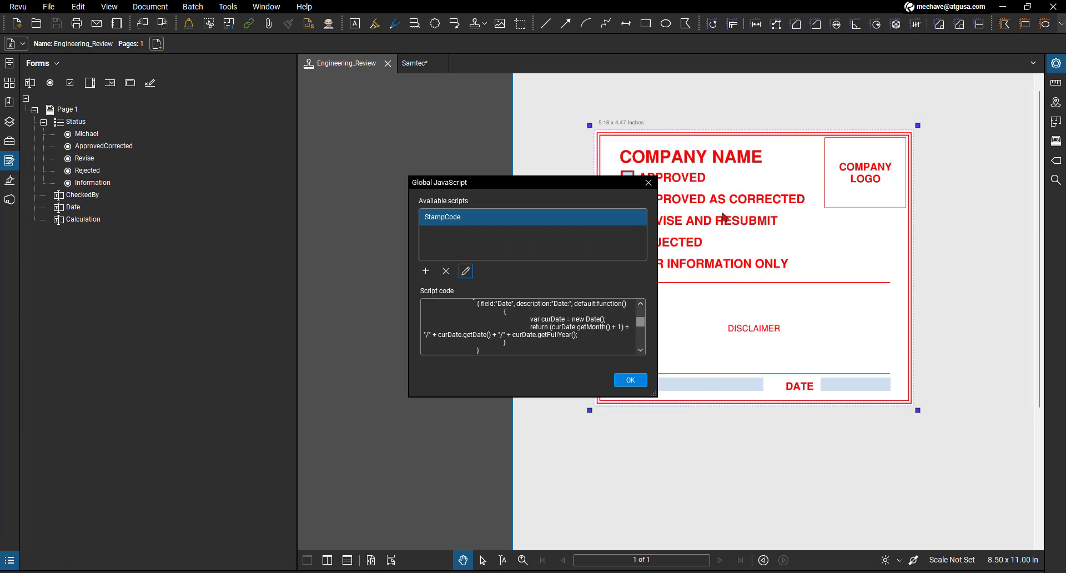
click(648, 182)
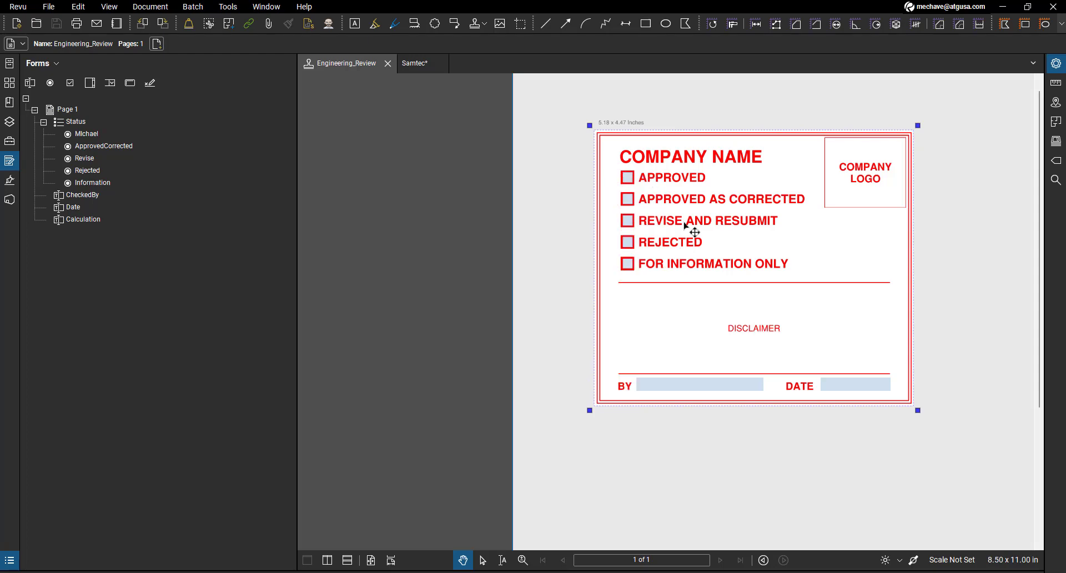
click(690, 205)
click(697, 229)
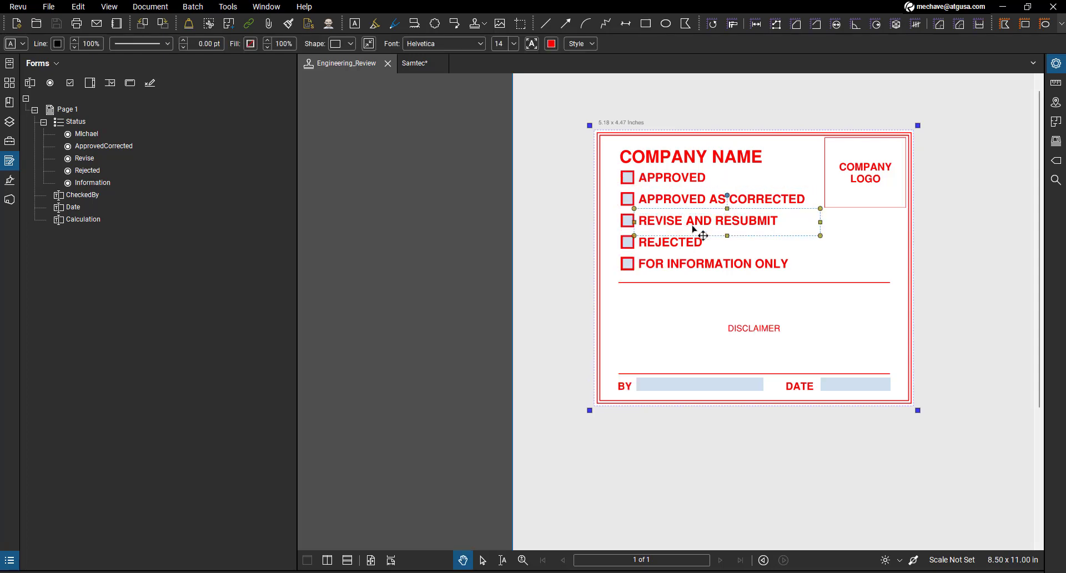
- Place another Engineering_Review stamp lower on the Samtec drawing with the ATG status and the default CB and Date entries, and inspect it
click(412, 69)
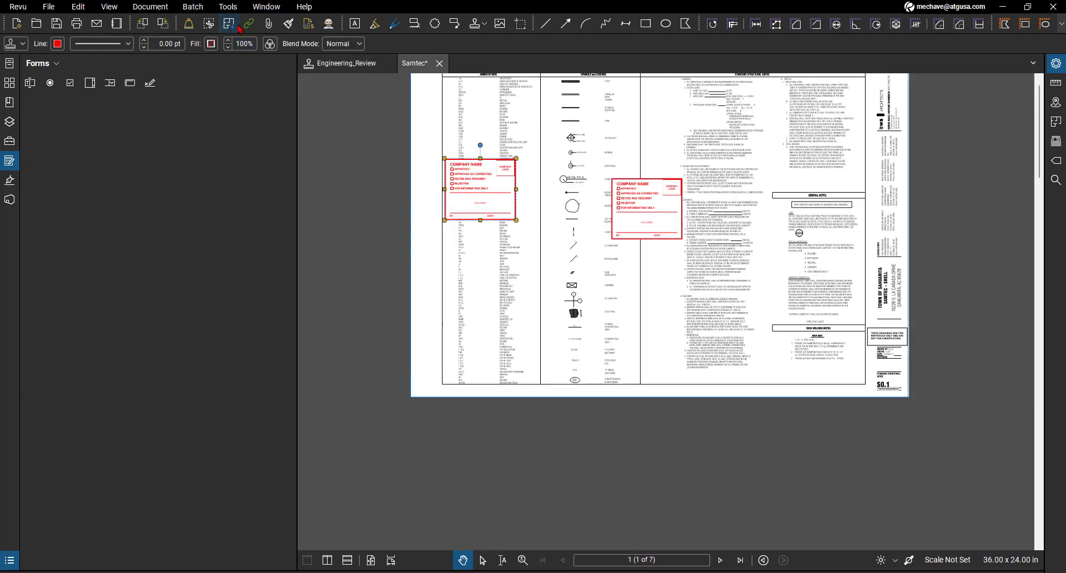
click(228, 6)
mouse_move(242, 38)
click(381, 38)
click(508, 281)
click(489, 257)
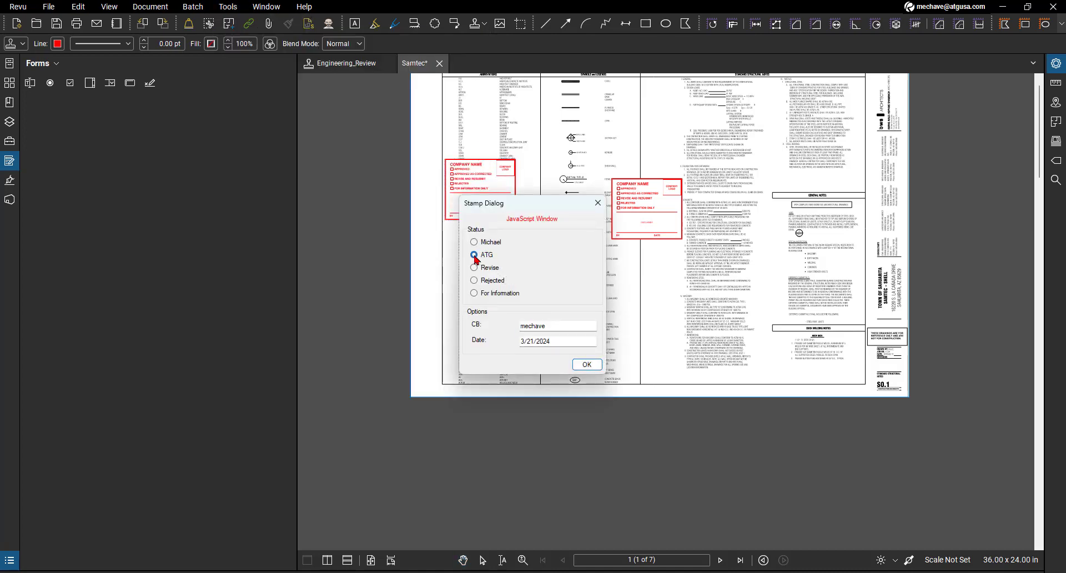
click(587, 364)
scroll(526, 291, up, 5)
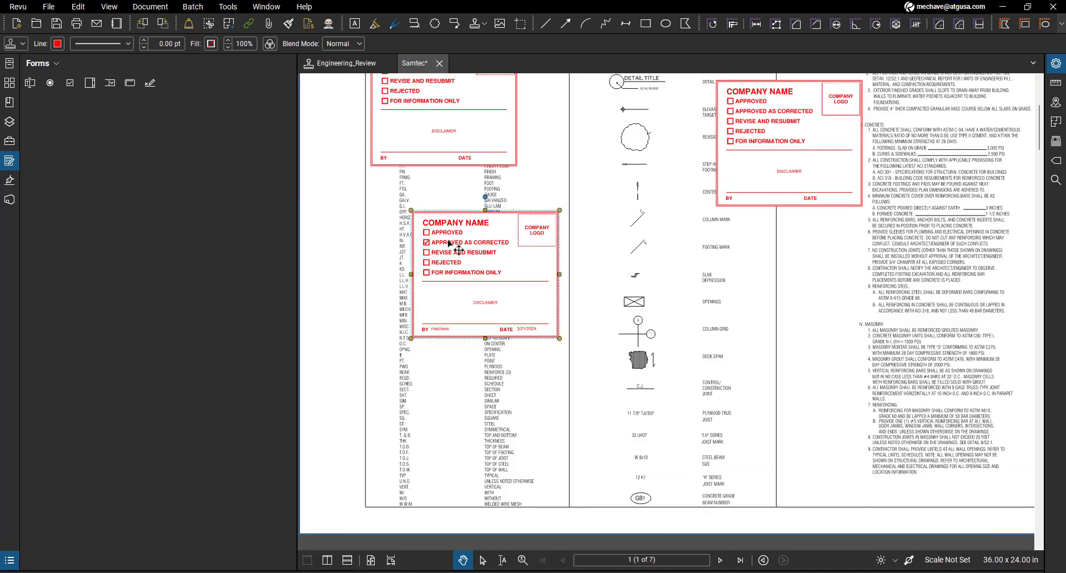